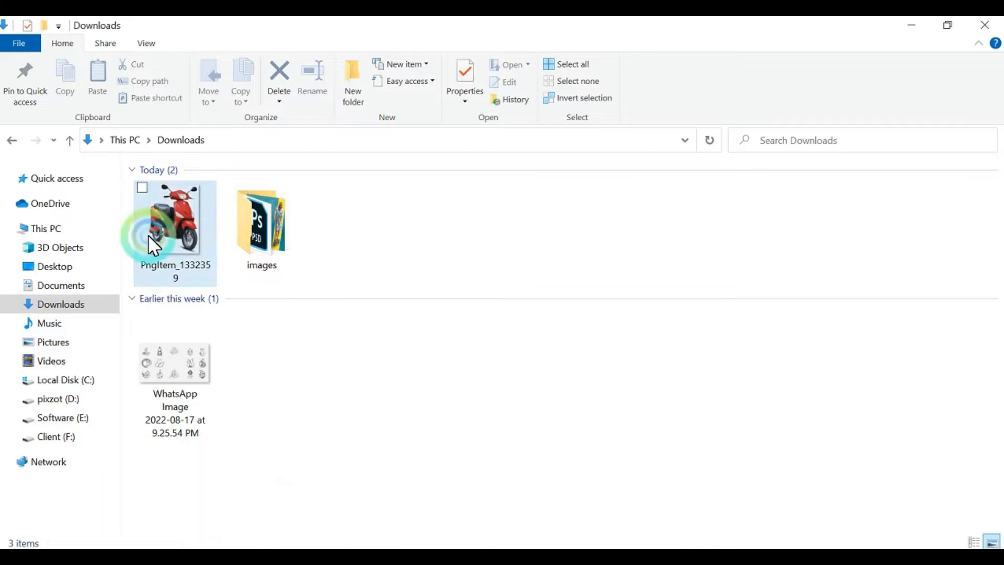
- Open the scooter picture PngItem_1332359 from Downloads in Photoshop and sample the scooter's red, c9383b, as foreground colour
drag(152, 241, 496, 78)
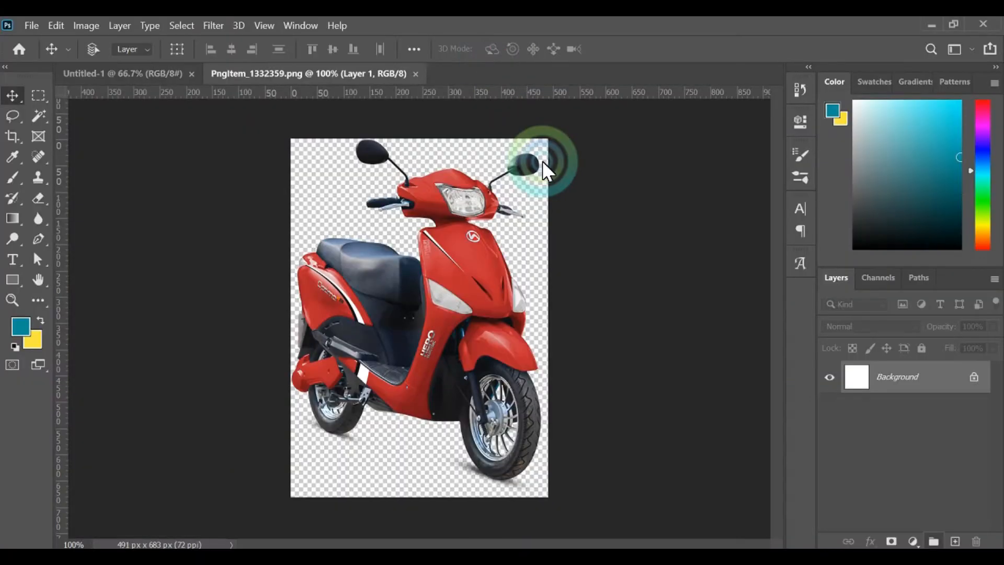
click(20, 333)
click(472, 258)
click(917, 243)
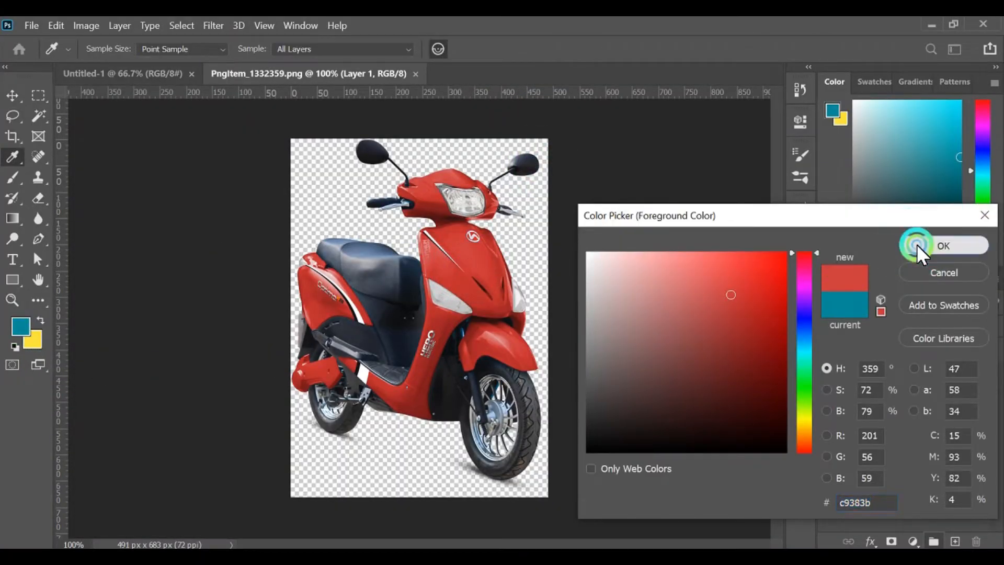
- Return to the Untitled-1 document and place a vertical guide about 50 px from the canvas's left edge
click(13, 95)
click(127, 67)
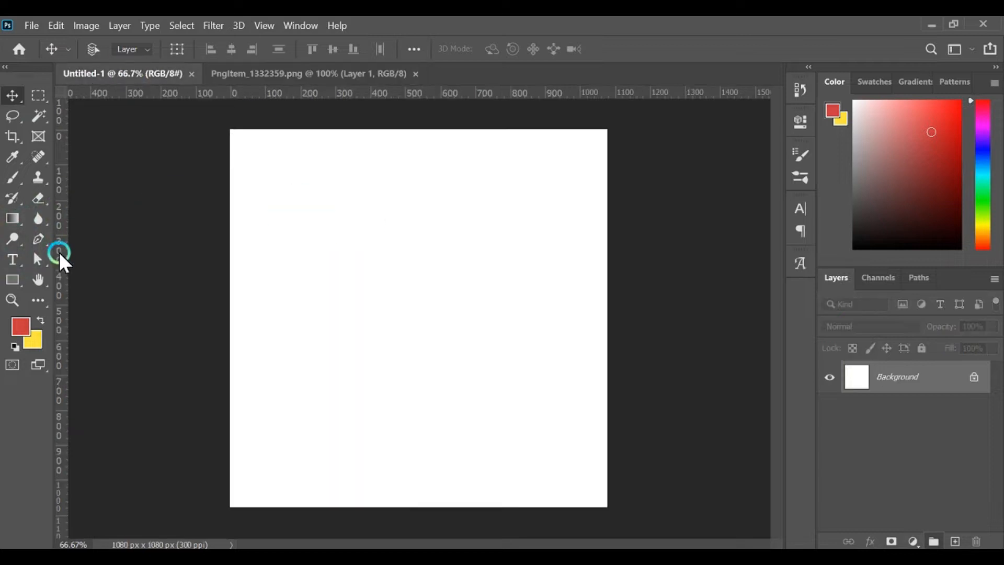
drag(251, 282, 248, 283)
- Copy "can't afford" from the Notepad notes and add it as a text line starting at the guide
click(534, 546)
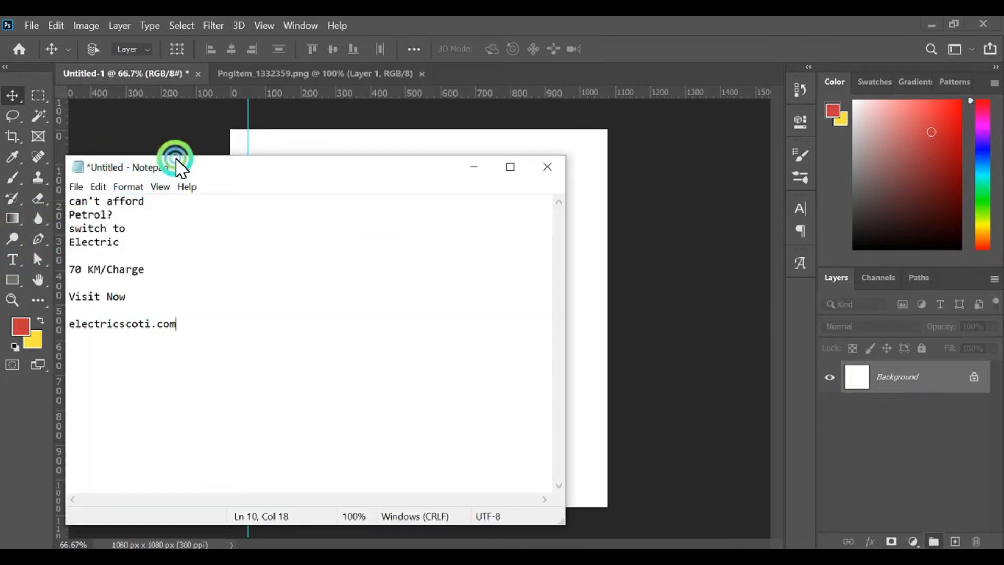
drag(174, 164, 415, 171)
drag(405, 208, 266, 204)
key(ctrl+c)
click(716, 171)
click(12, 260)
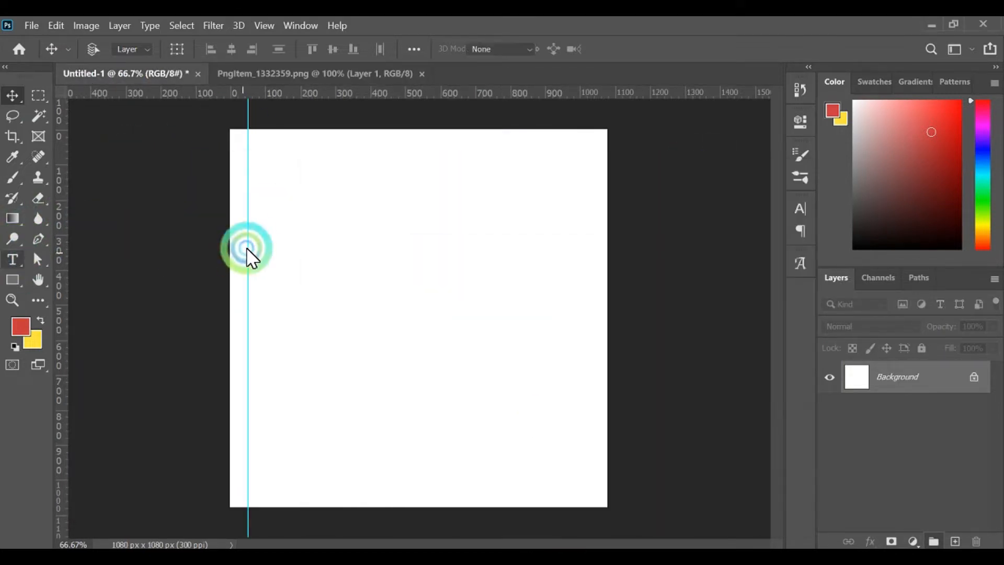
click(248, 237)
key(ctrl+v)
- Set the font of the "can't afford" text to Poppins Medium
key(ctrl+a)
click(800, 208)
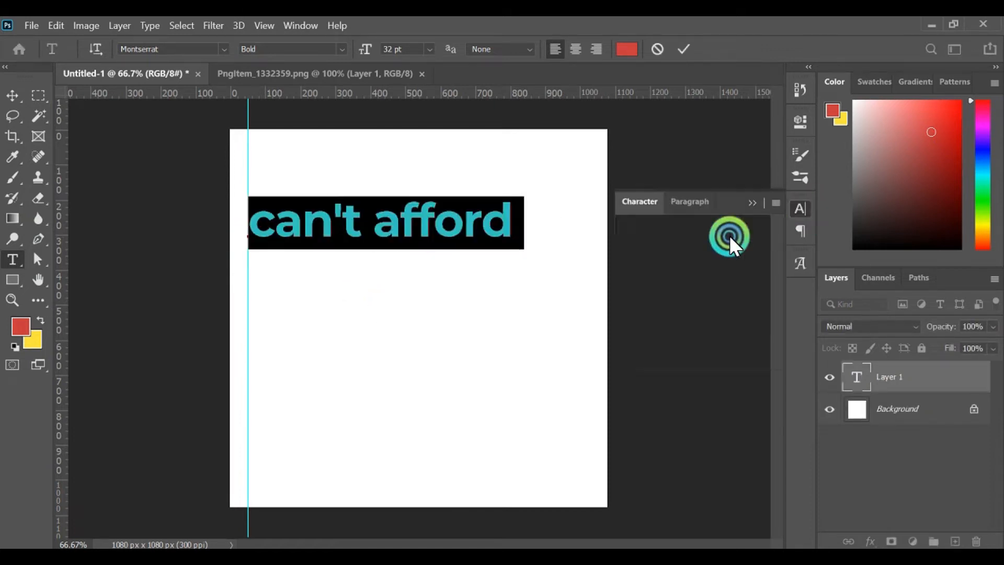
click(680, 232)
text(Poppins)
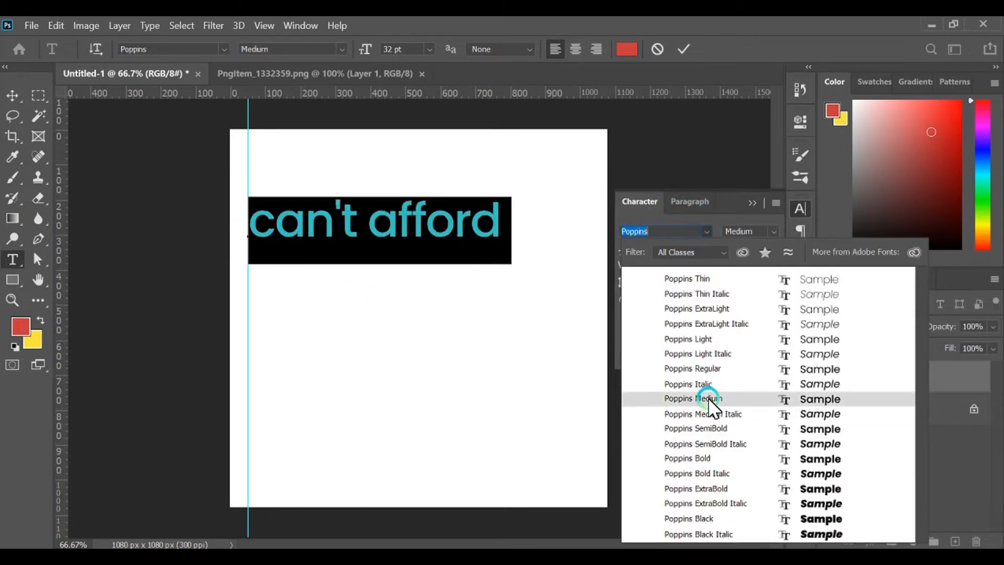
click(708, 396)
- Capitalize the first letter so the line reads "Can't afford" and colour the text black, 000000
click(268, 220)
drag(268, 219, 243, 218)
text(C)
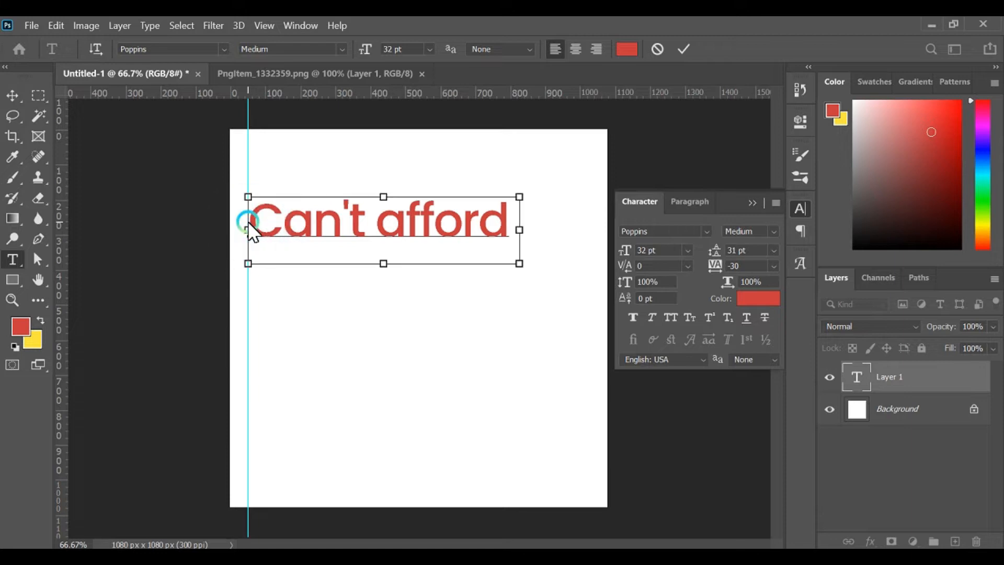
triple_click(403, 242)
click(751, 304)
click(771, 420)
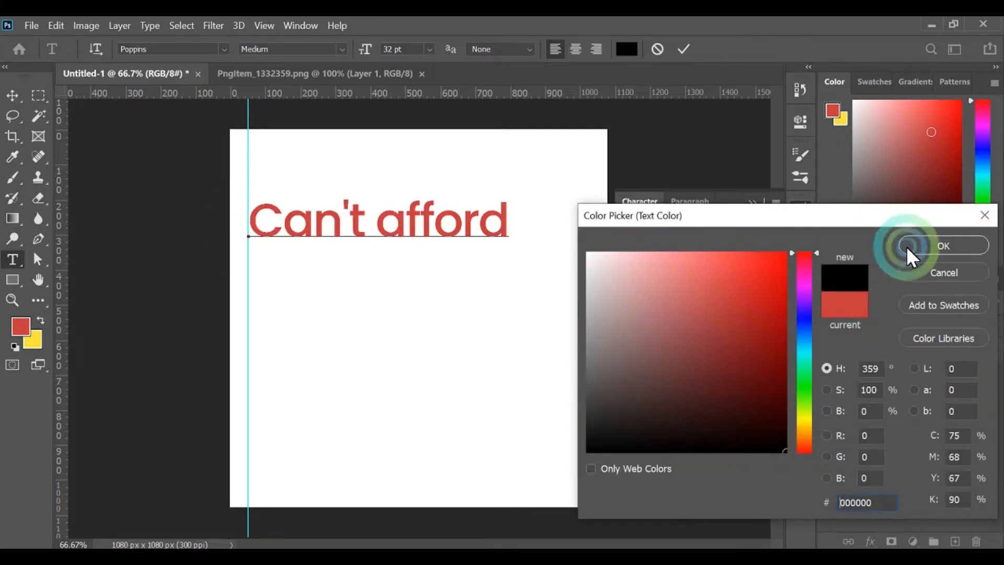
click(906, 246)
- Set the "Can't afford" text to 14 pt in the Regular style
drag(619, 255, 608, 250)
click(750, 231)
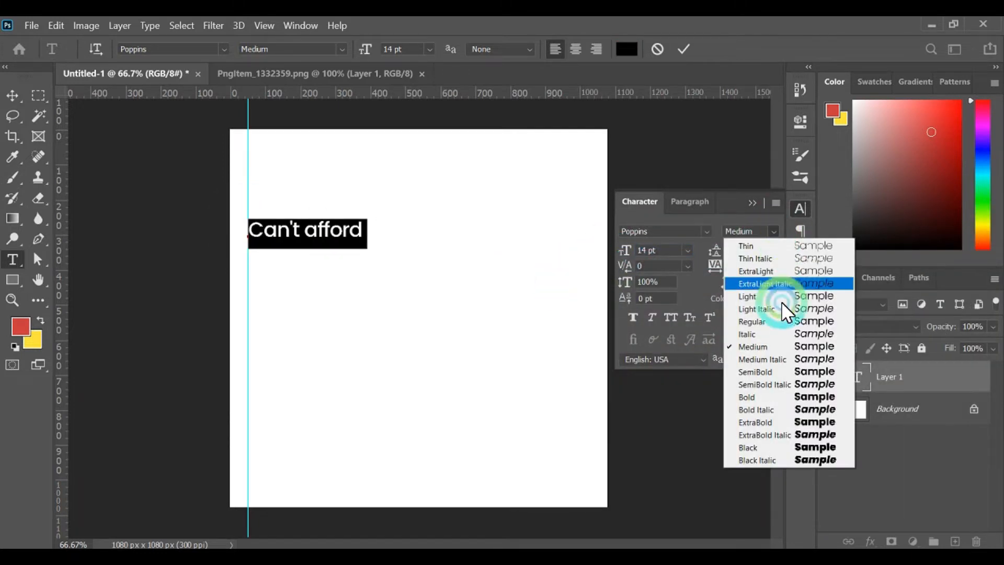
click(770, 320)
click(456, 135)
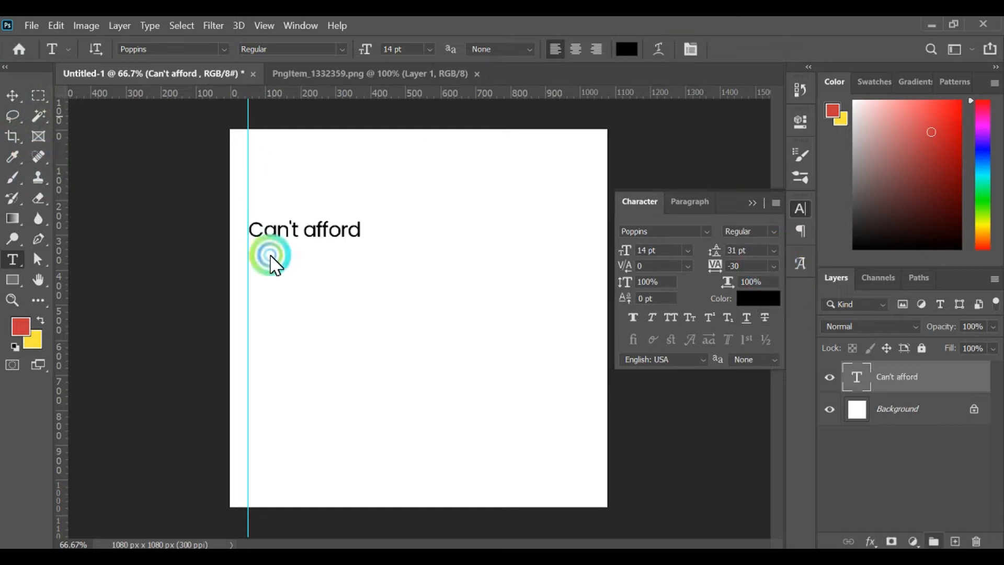
- Duplicate the "Can't afford" line directly below and replace the copy's text with "Petrol?" from the Notepad notes
click(12, 95)
drag(296, 230, 295, 253)
key(alt+Tab)
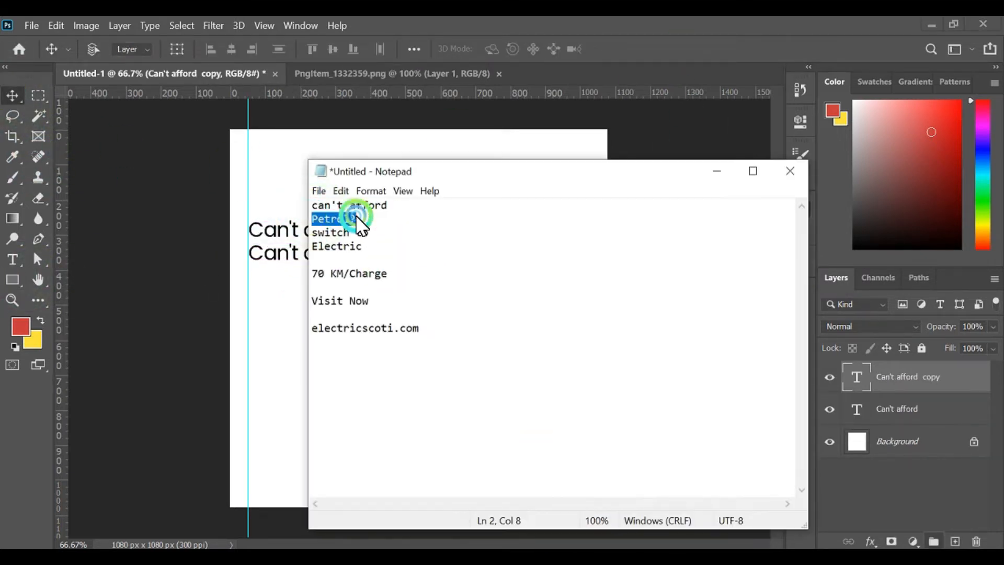
click(715, 171)
click(12, 259)
click(328, 256)
key(ctrl+a)
text(Petrol?)
- Format the "Petrol?" line in all caps at 30 pt
key(ctrl+a)
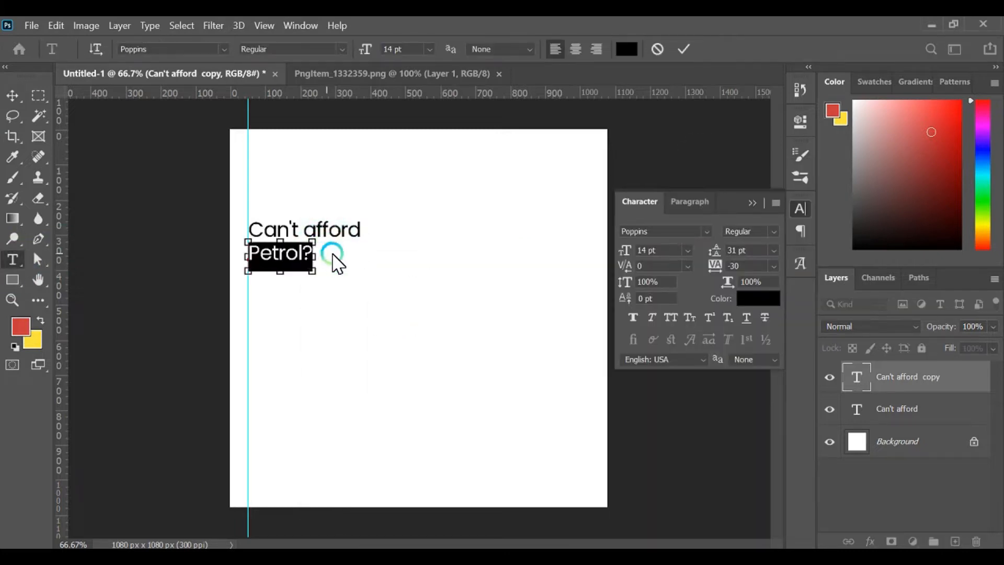
click(668, 318)
click(637, 256)
text(30)
key(Return)
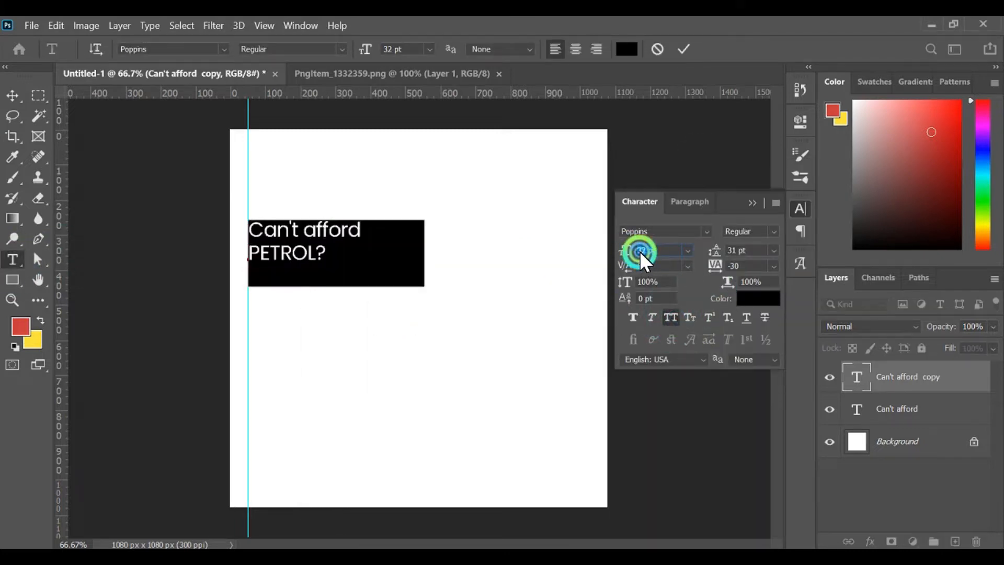
click(309, 130)
- Reposition the PETROL? line just under "Can't afford" along the guide and set its font style to SemiBold
key(v)
drag(289, 254, 293, 269)
click(421, 301)
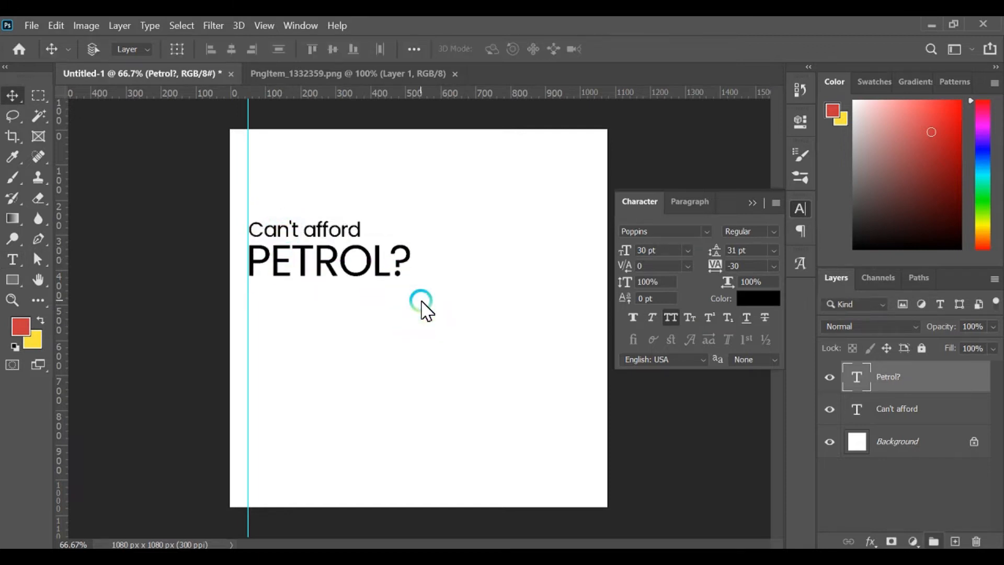
click(774, 231)
click(764, 346)
click(781, 231)
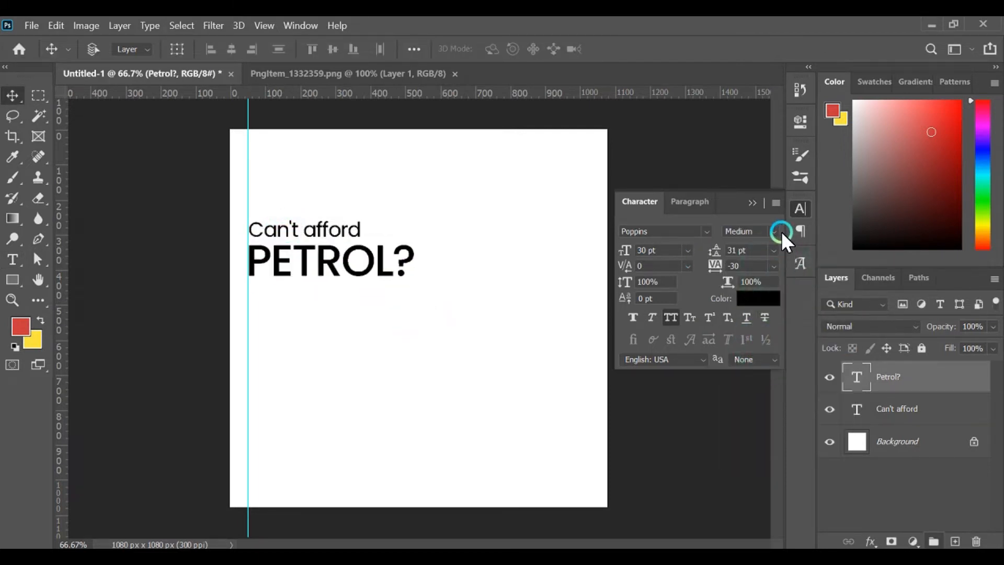
click(761, 360)
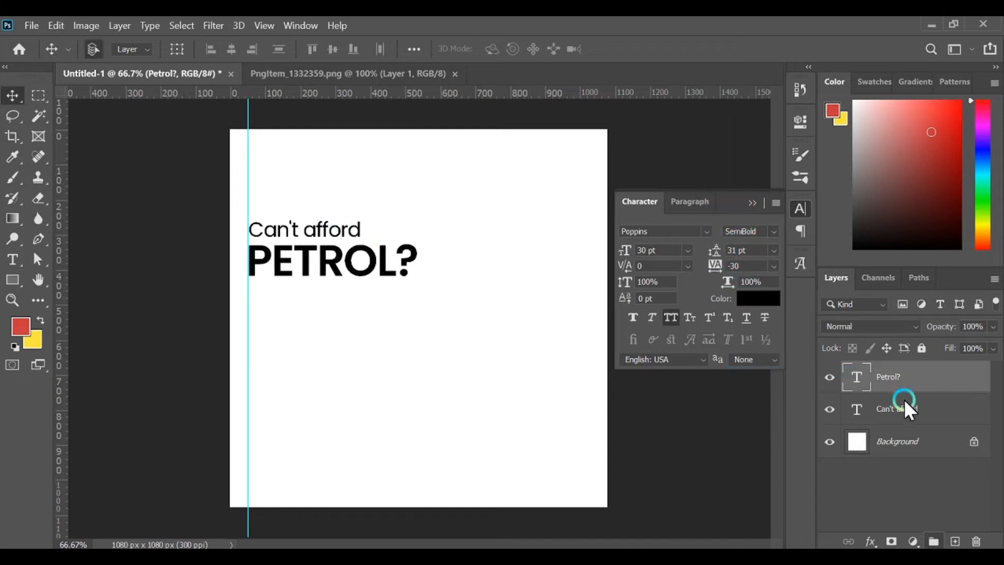
- Duplicate both text lines below the originals and change the copied "Can't afford" to "Switch to" using the Notepad text
drag(325, 230, 323, 297)
click(502, 298)
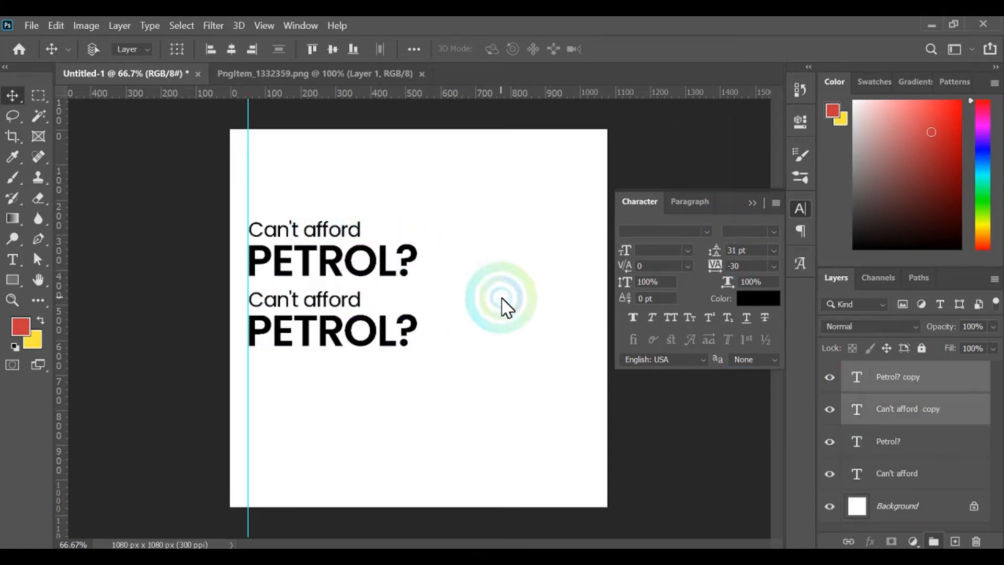
key(alt+Tab)
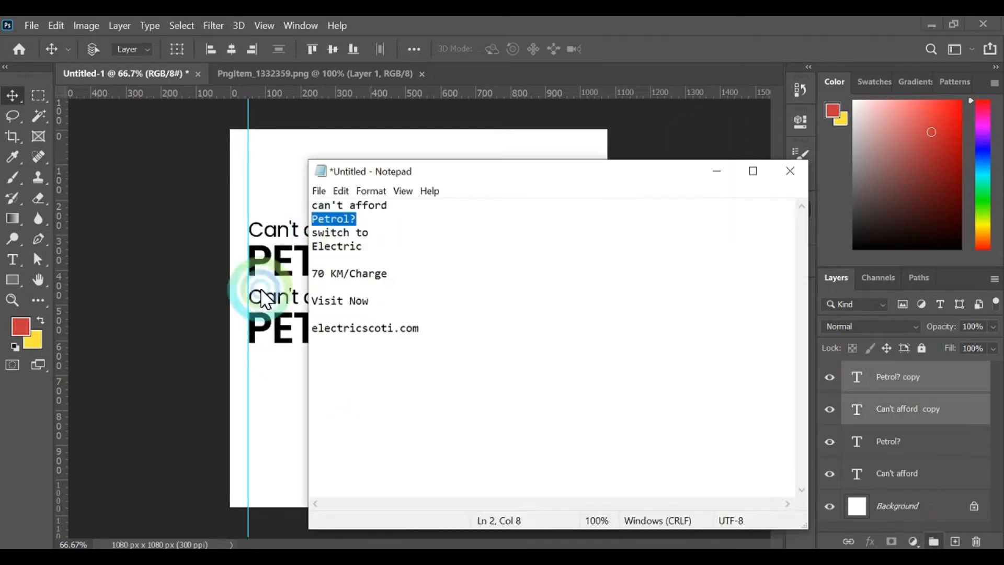
drag(313, 231, 516, 242)
key(ctrl+c)
key(alt+Tab)
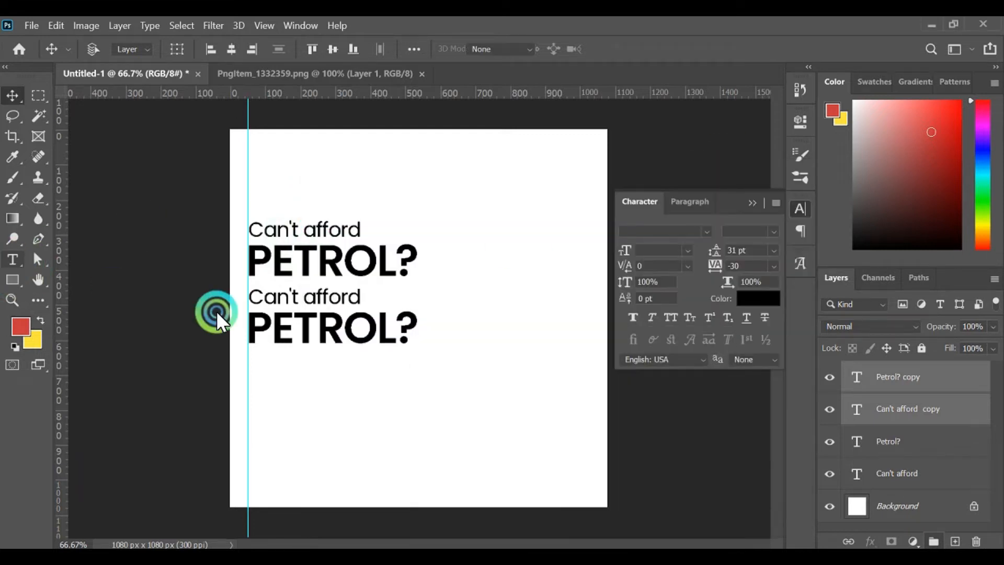
key(t)
drag(247, 297, 359, 298)
key(ctrl+v)
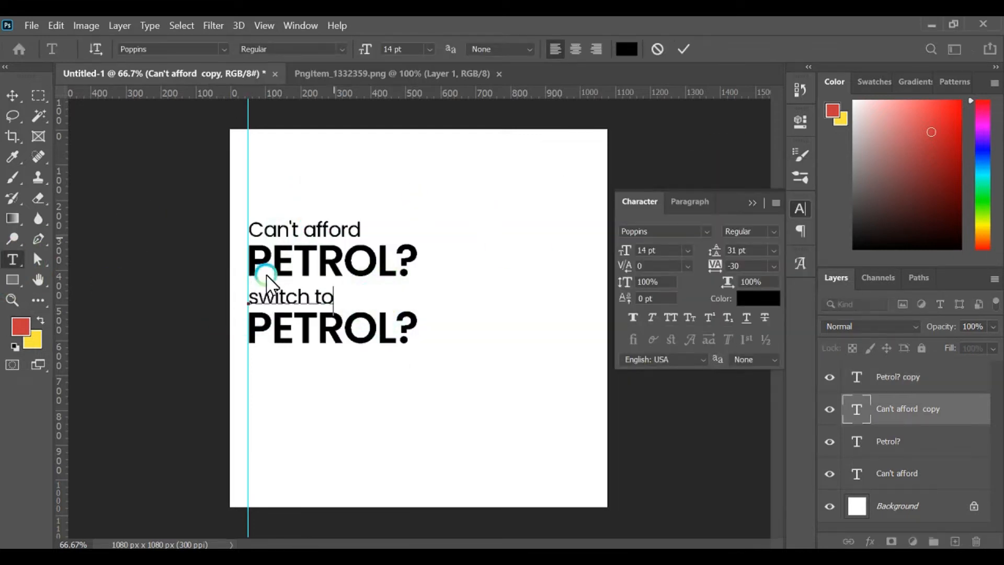
drag(259, 297, 246, 298)
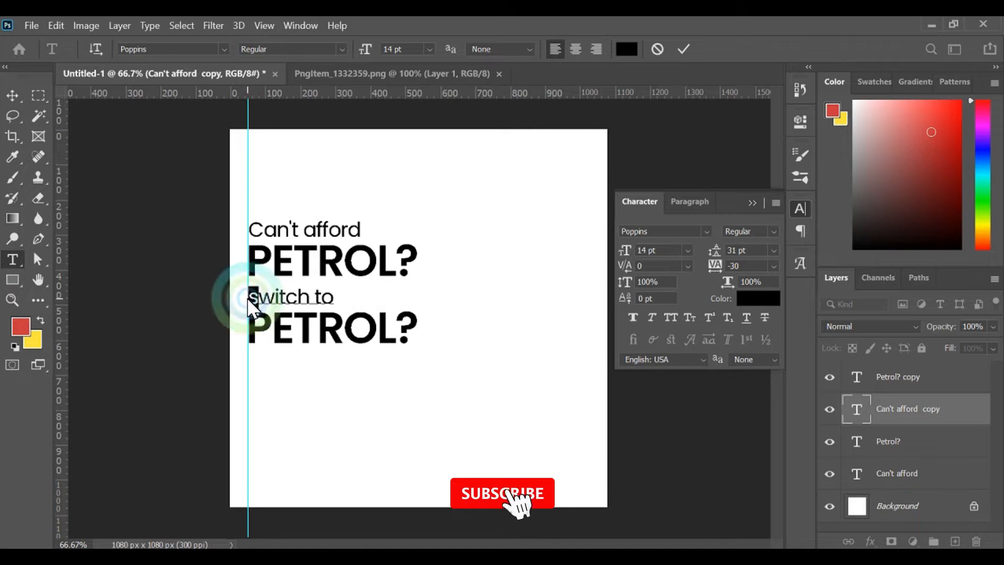
text(S)
click(682, 48)
- Replace the duplicated PETROL? text with "Electric" copied from the Notepad notes
key(alt+Tab)
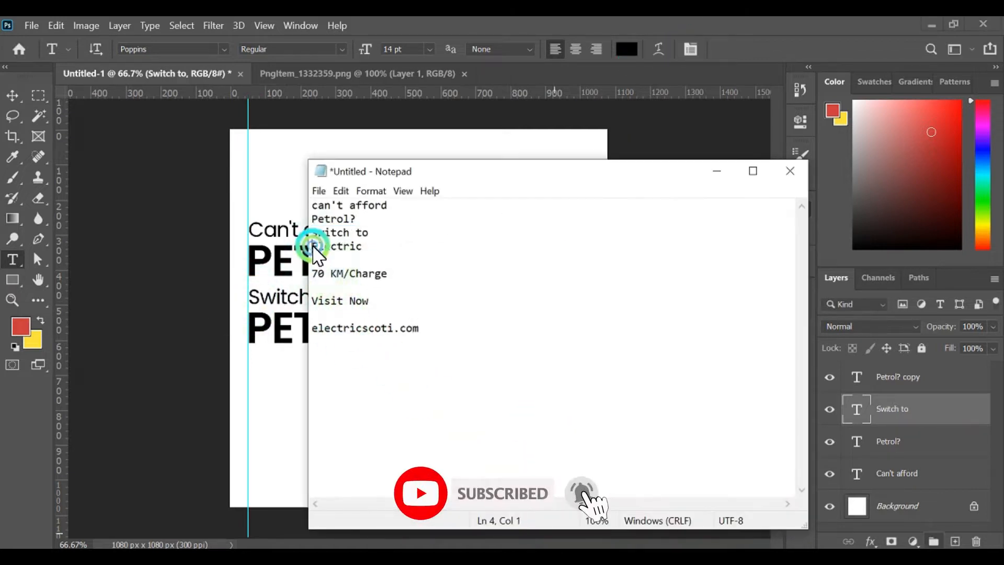
double_click(314, 246)
click(261, 307)
double_click(270, 325)
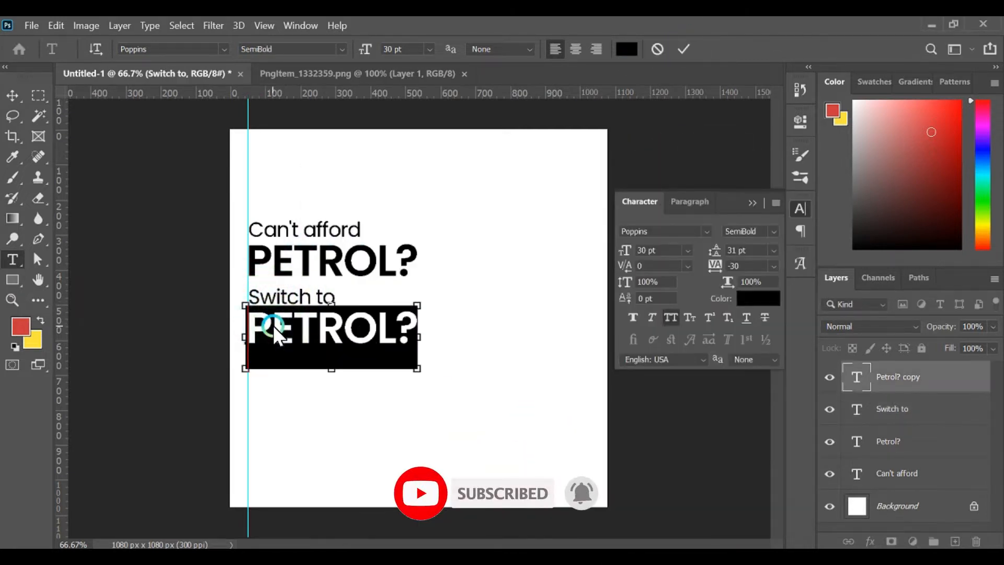
key(ctrl+v)
click(688, 50)
- Recolour the PETROL? and ELECTRIC lines with the scooter red, c9383b
click(12, 95)
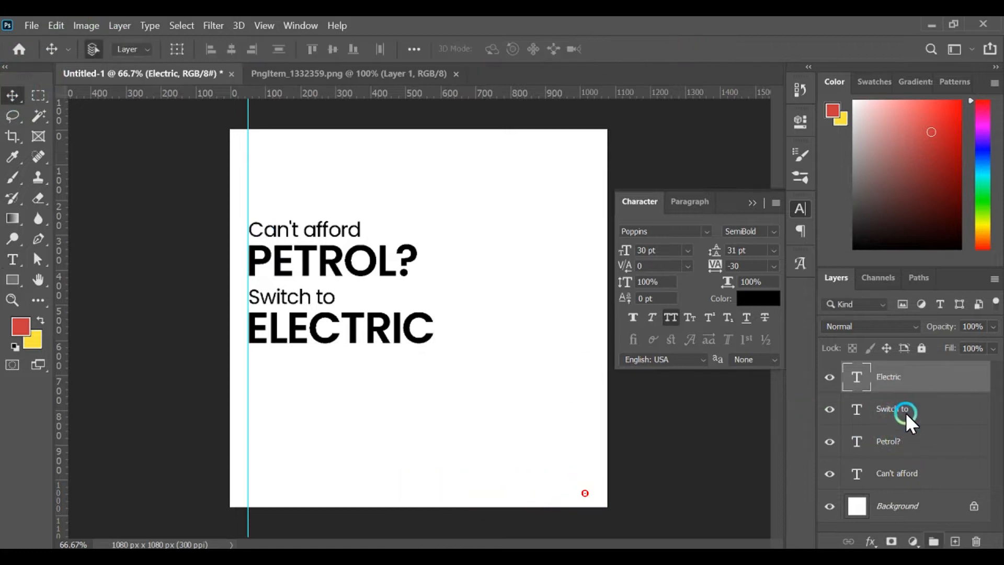
ctrl+click(908, 439)
click(758, 297)
click(29, 327)
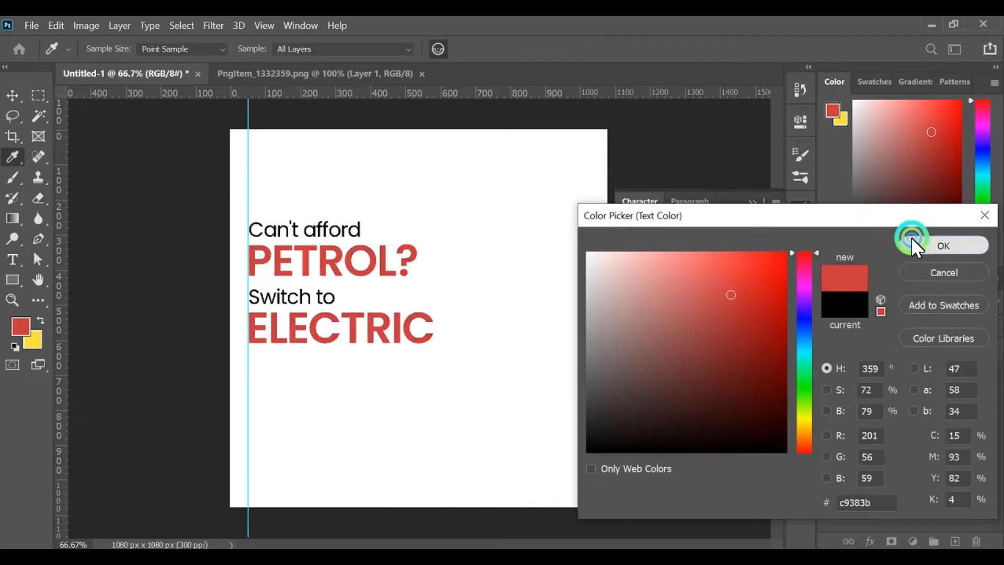
click(913, 238)
- Group the four text layers and name the group TEXT
click(899, 461)
click(905, 478)
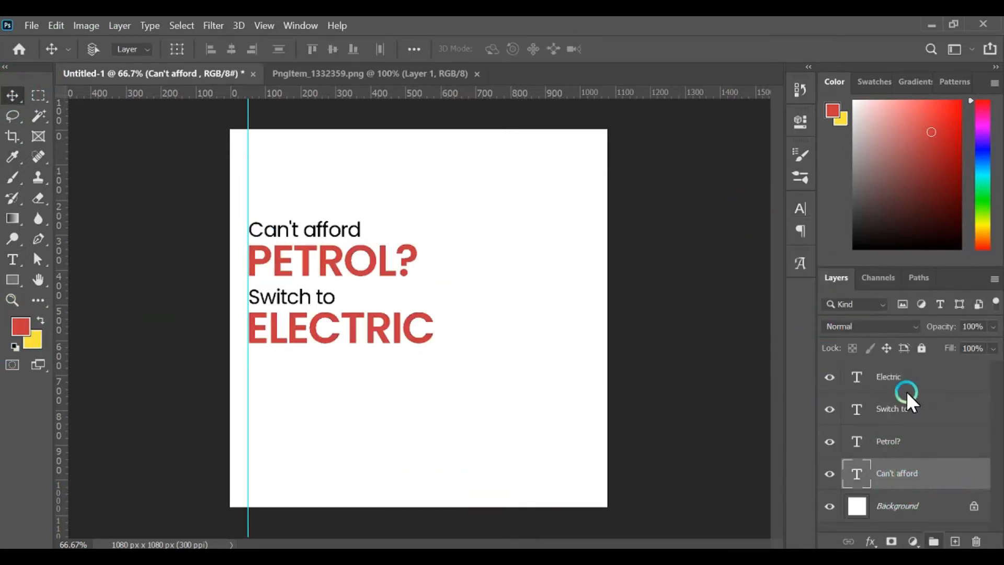
shift+click(906, 379)
key(ctrl+g)
double_click(894, 375)
text(TEXT)
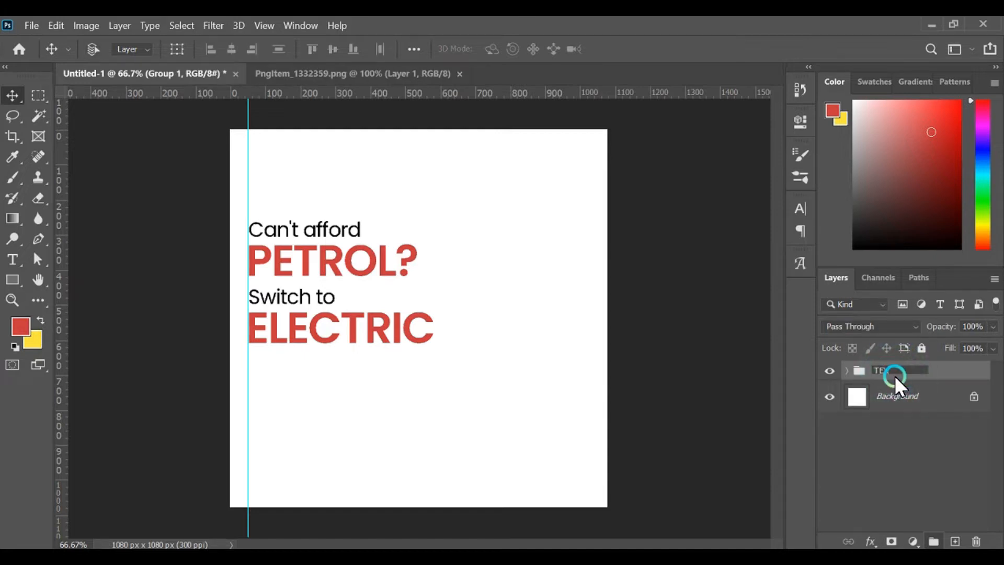
key(Return)
- Save the document as the Photoshop file "social media post for electric scootER" in the images folder of Downloads
key(ctrl+s)
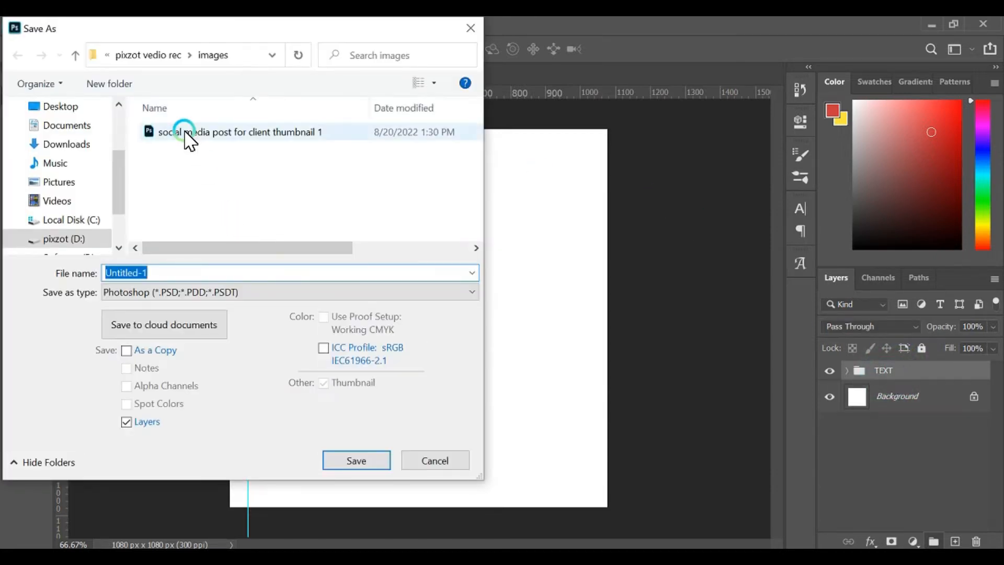
click(68, 144)
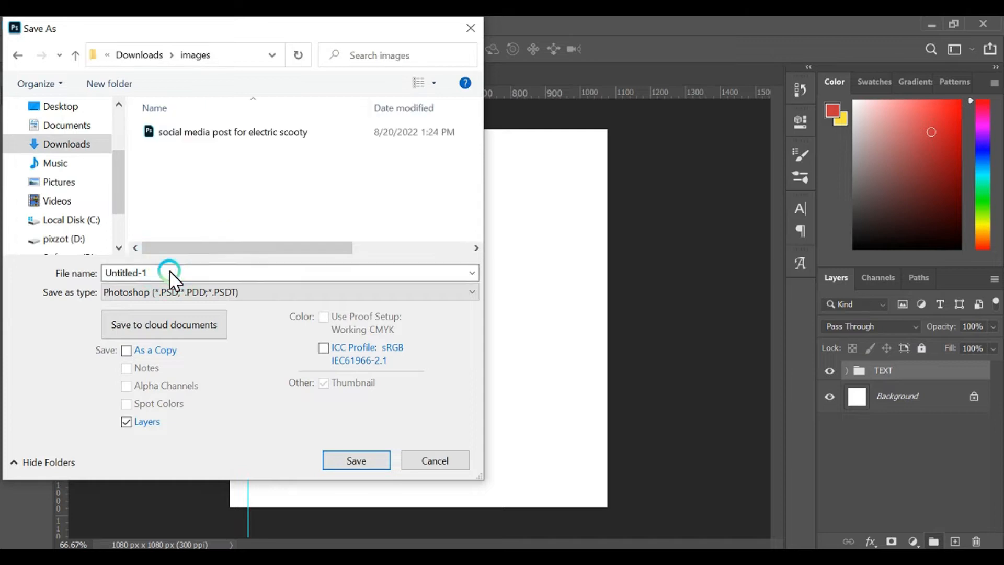
click(224, 132)
click(230, 272)
click(272, 271)
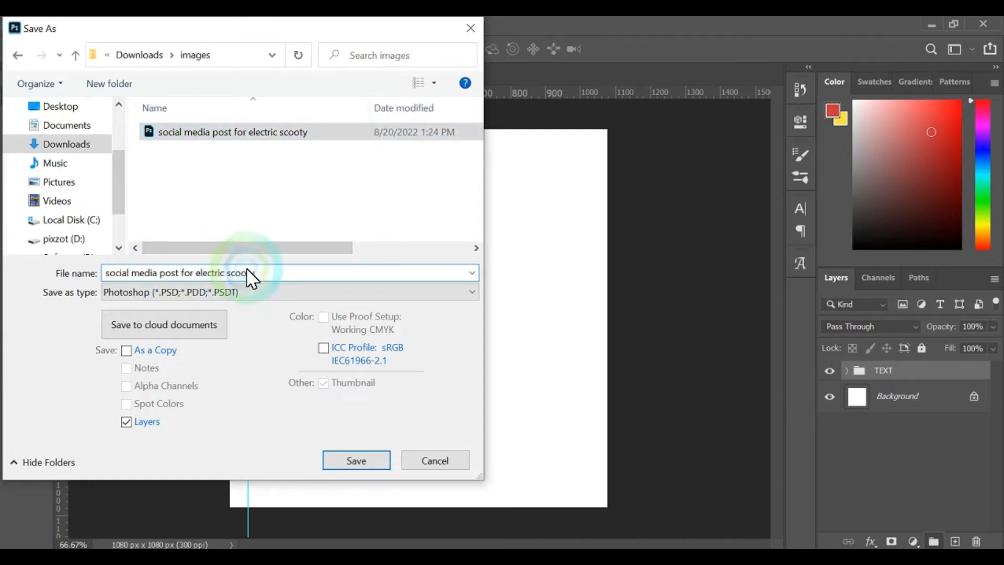
text(ER)
click(370, 462)
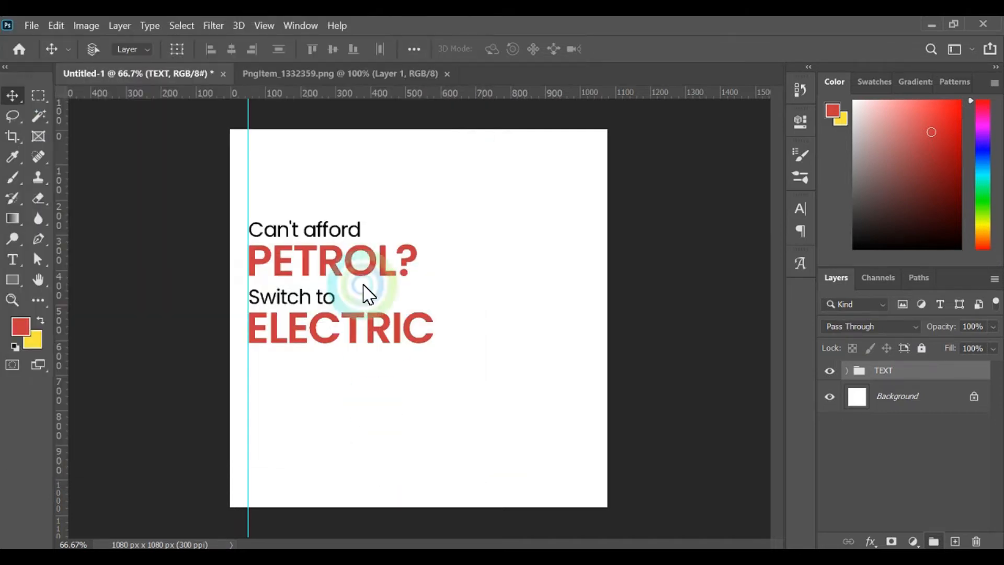
- Shift the TEXT group slightly down and bring the scooter image from PngItem_1332359.png into the post design
drag(309, 301, 413, 321)
click(370, 59)
drag(428, 255, 391, 309)
- Flip the scooter layer horizontally with a free transform
right_click(407, 298)
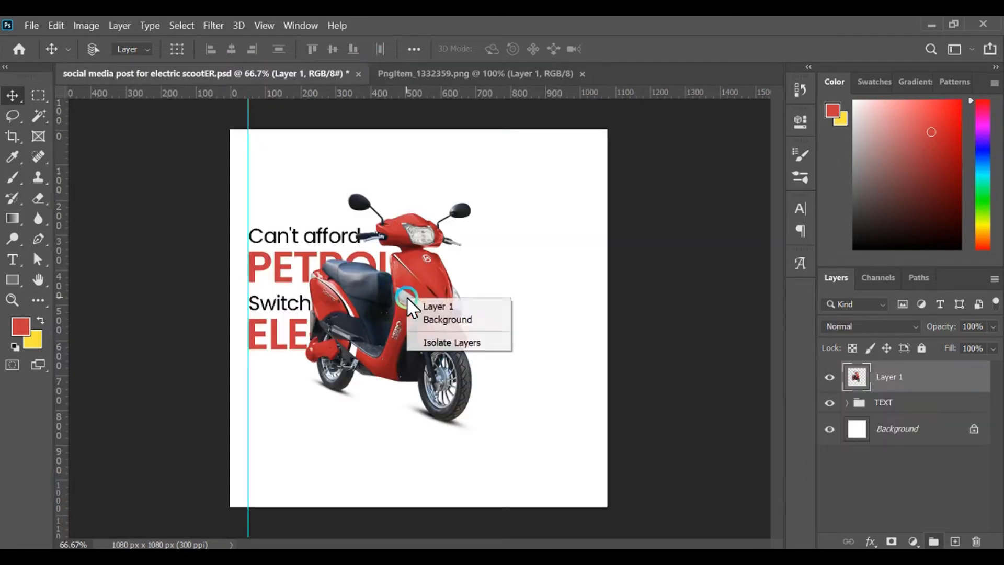
click(237, 61)
click(317, 170)
right_click(452, 304)
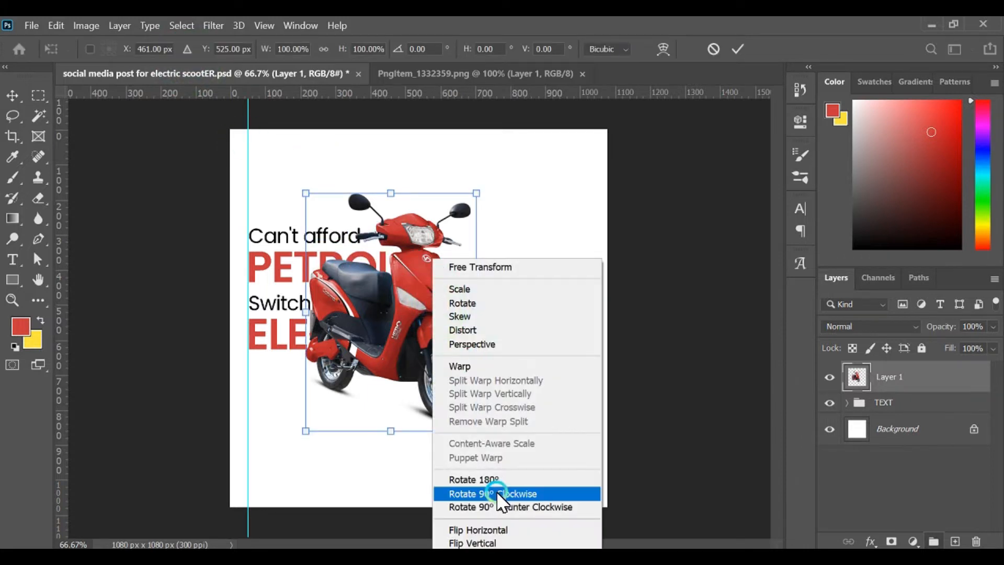
click(491, 527)
- Move the flipped scooter to the right half of the canvas beside the text and enlarge it
drag(462, 379, 495, 385)
drag(567, 462, 589, 491)
drag(485, 318, 500, 314)
drag(634, 177, 633, 174)
click(736, 47)
- Scale the scooter down to about 92% so it fits against the canvas's right edge
mouse_move(485, 368)
mouse_down()
mouse_move(494, 372)
mouse_move(485, 372)
mouse_up()
drag(390, 194, 416, 213)
click(737, 50)
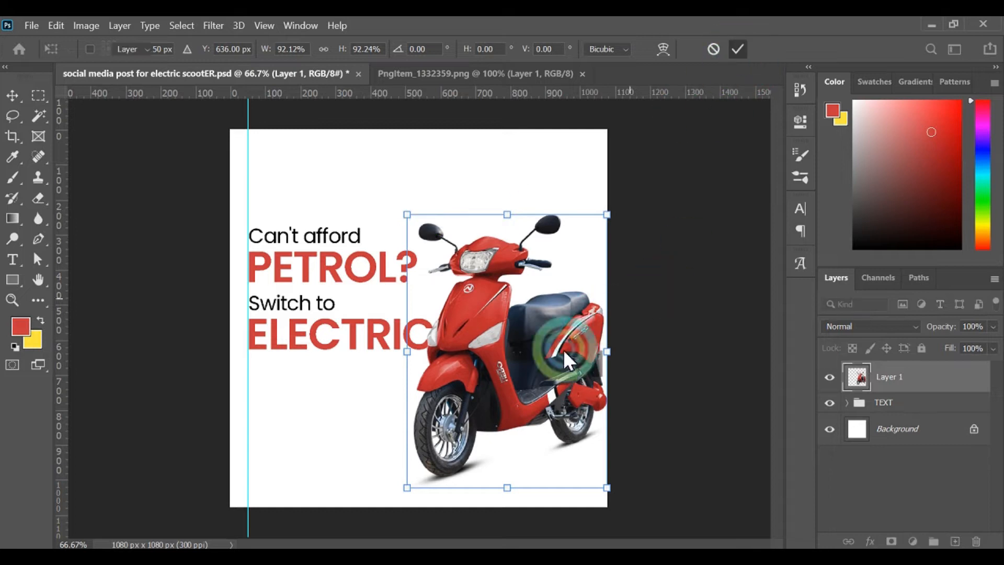
- Shift the scooter slightly left on the canvas and scale the TEXT group down to 90.56%
drag(563, 349, 550, 352)
click(916, 409)
key(ctrl+t)
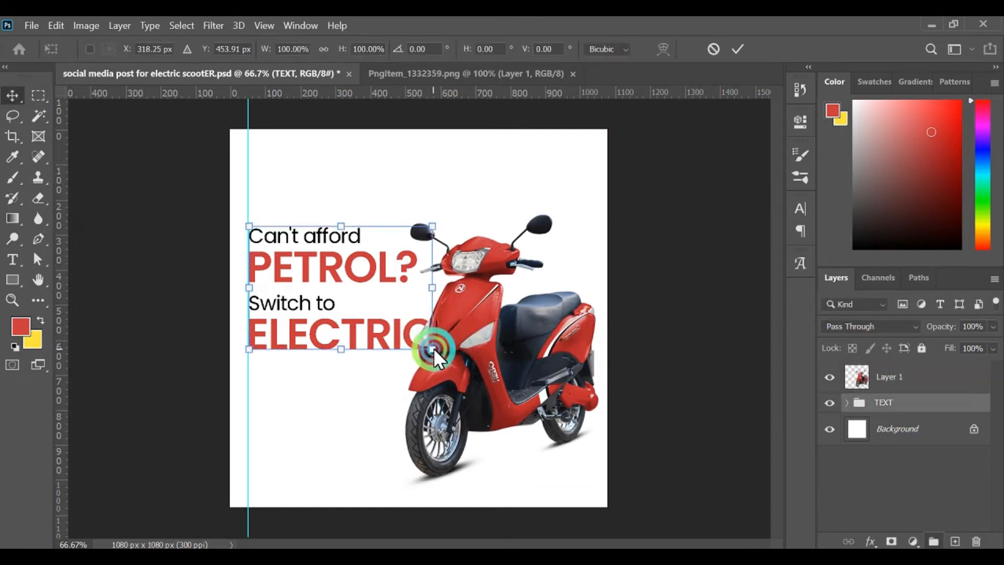
drag(434, 347, 418, 333)
click(736, 48)
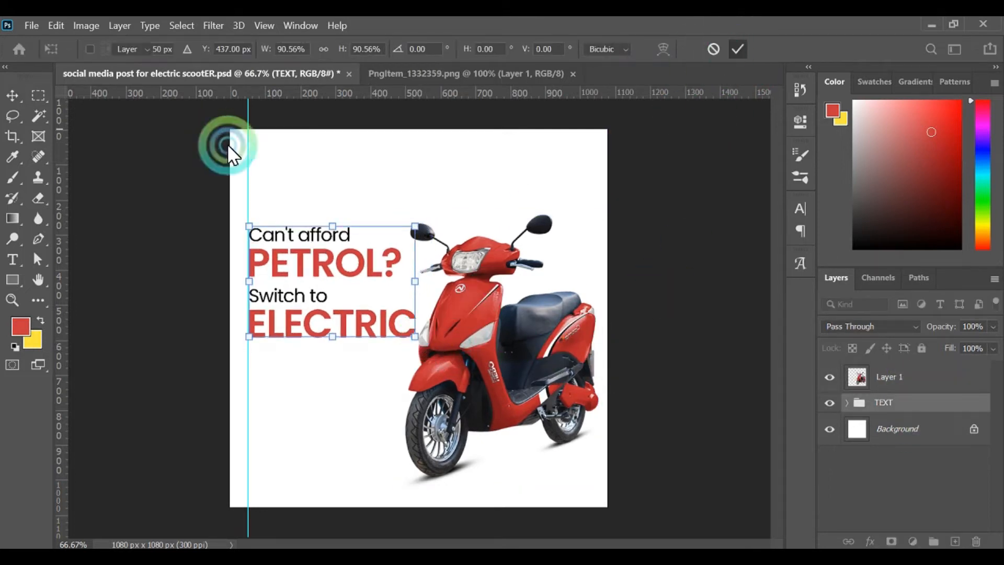
- Remove the vertical guide from the canvas and reposition the TEXT group slightly to the left and up
drag(227, 143, 62, 164)
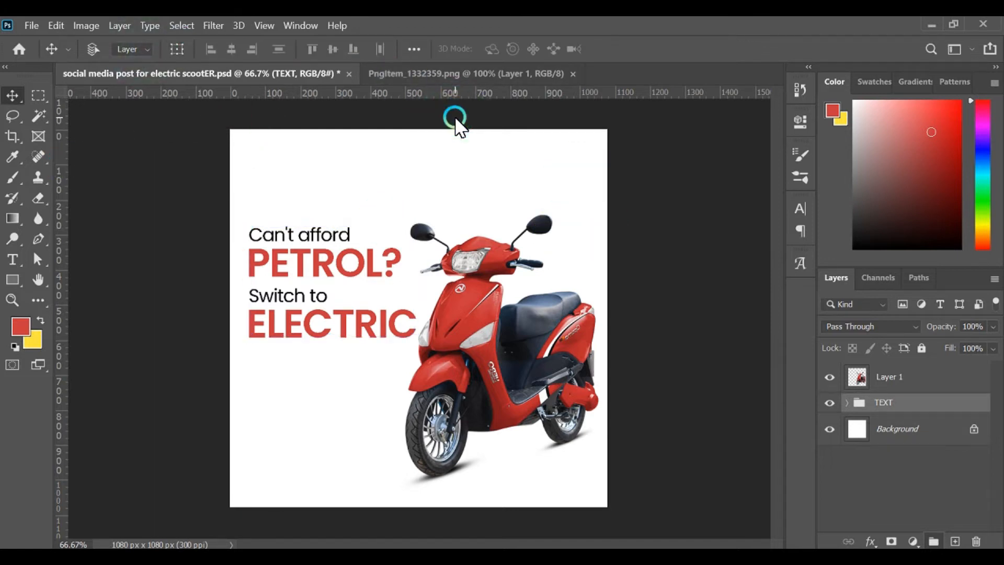
key(Left)
key(Left)
key(Left)
key(Left)
key(Left)
key(Left)
key(Left)
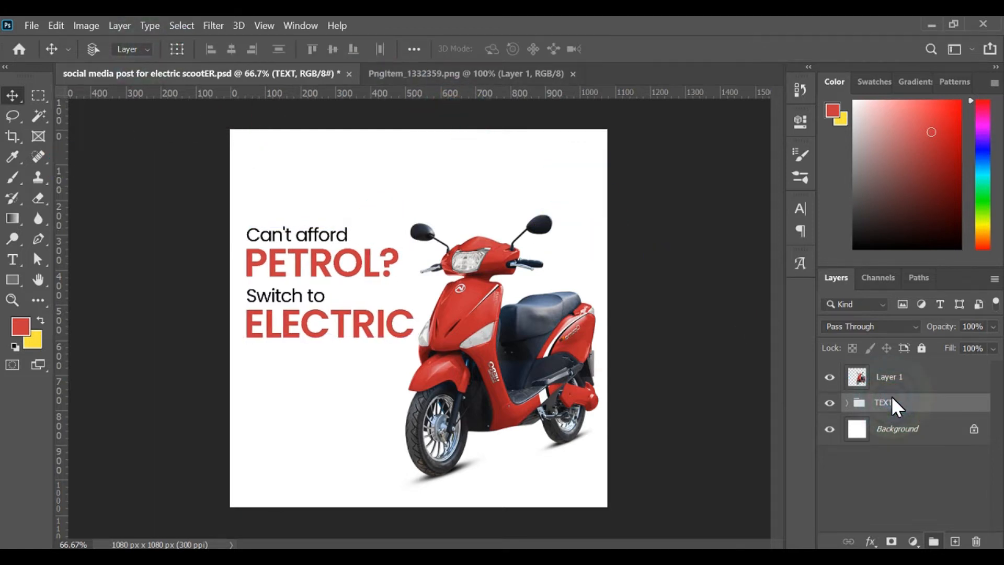
drag(303, 277, 303, 258)
- Scale the scooter image down slightly and reposition it beside the headline
click(196, 73)
click(408, 218)
drag(400, 210, 408, 228)
drag(487, 347, 481, 365)
double_click(532, 324)
drag(523, 337, 523, 330)
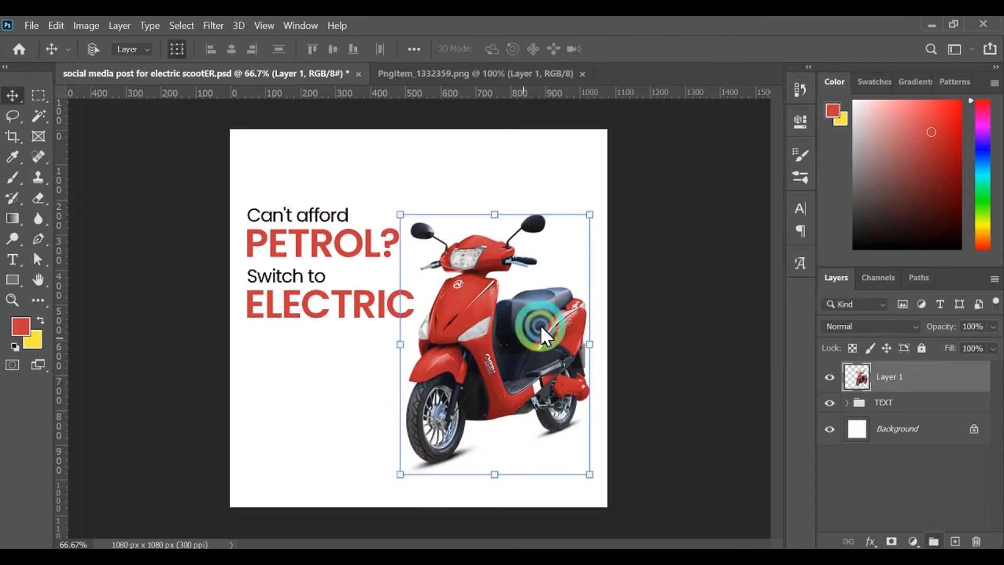
- Put the scooter layer into its own group and name the group IMAGE
click(900, 374)
key(ctrl+g)
double_click(893, 370)
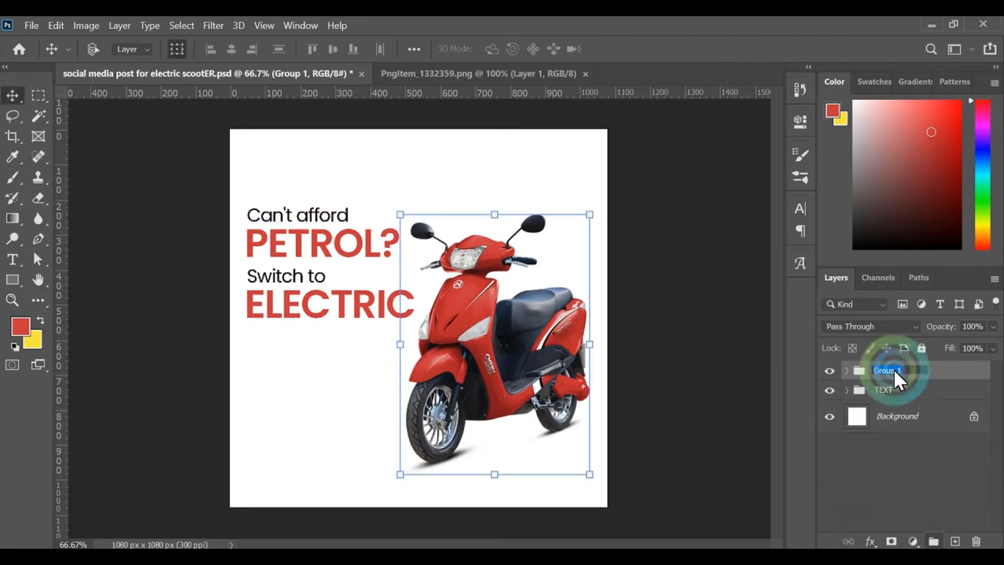
text(IMAGE)
key(Return)
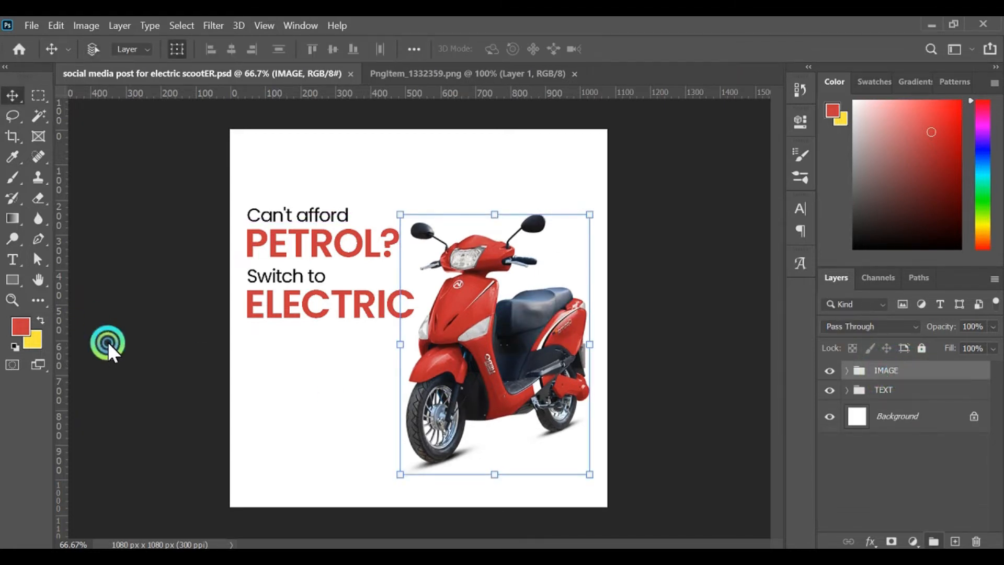
- Place a vertical guide at the headline's left edge and draw a thin red rectangle from it near the canvas's lower edge
drag(108, 342, 248, 376)
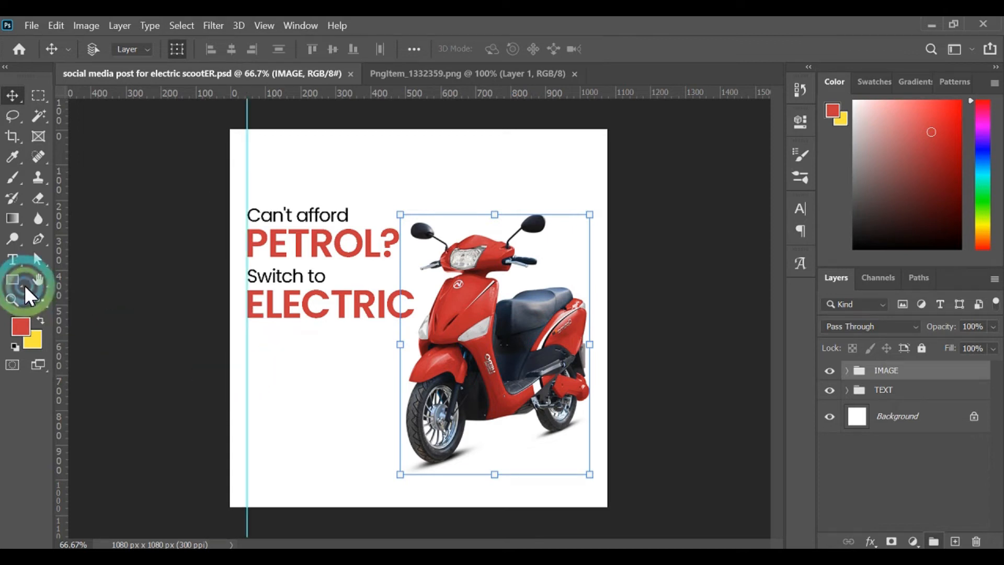
click(13, 280)
drag(247, 451, 381, 471)
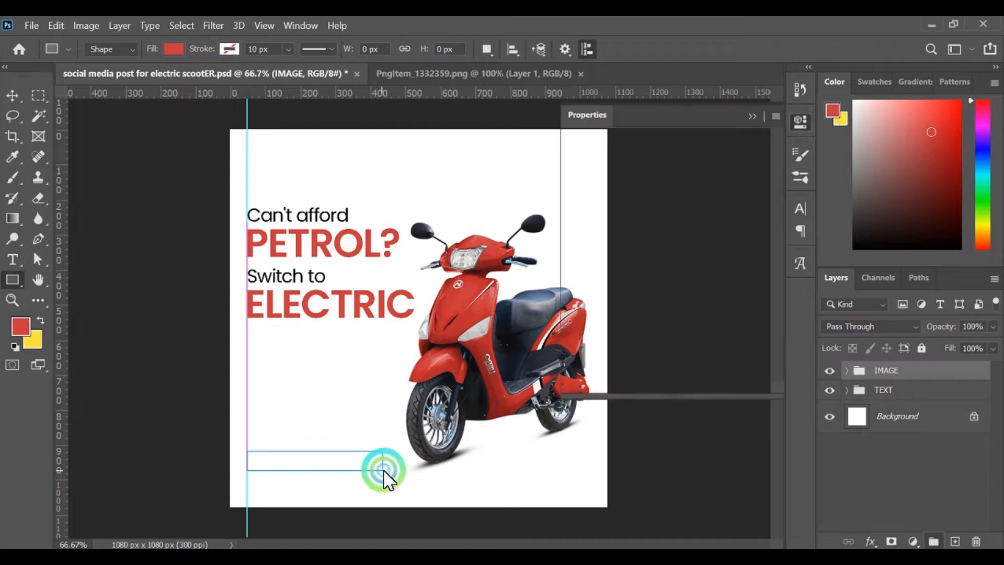
click(764, 111)
click(12, 96)
click(178, 49)
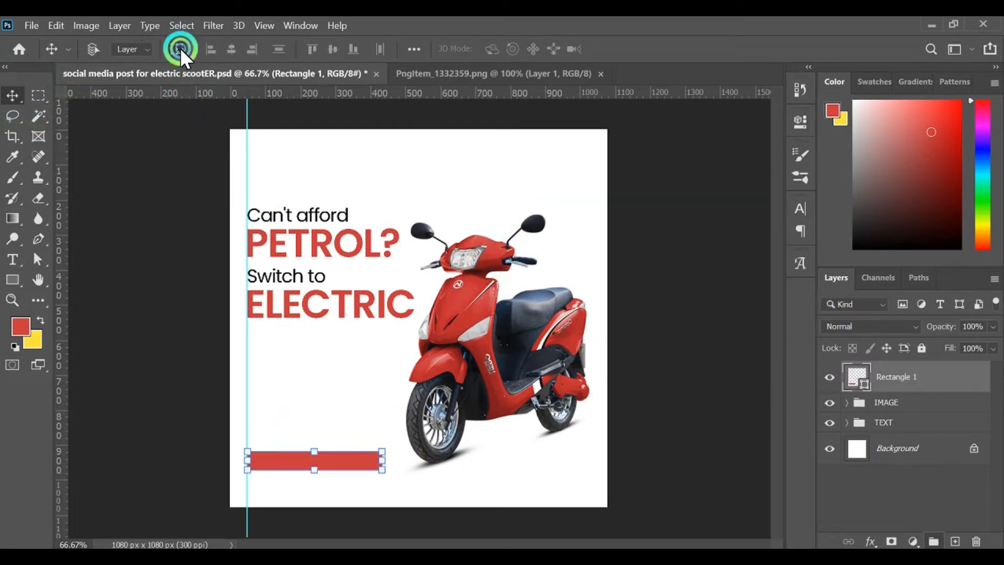
click(355, 454)
click(366, 446)
drag(322, 461, 322, 434)
key(ctrl+z)
- Copy "Visit Now" from the Notepad file and paste it as a new text layer just above the red bar
key(alt+Tab)
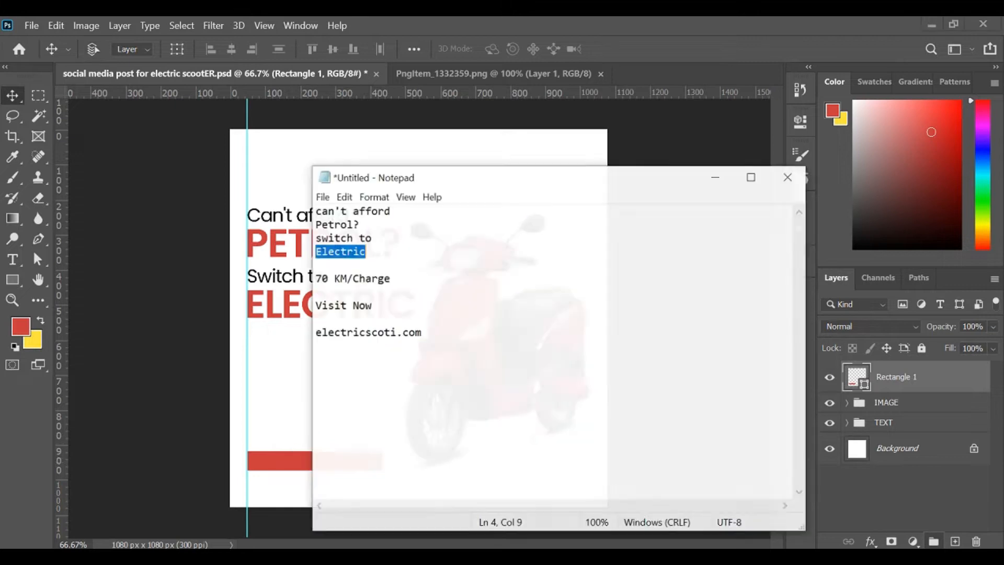
key(ctrl+c)
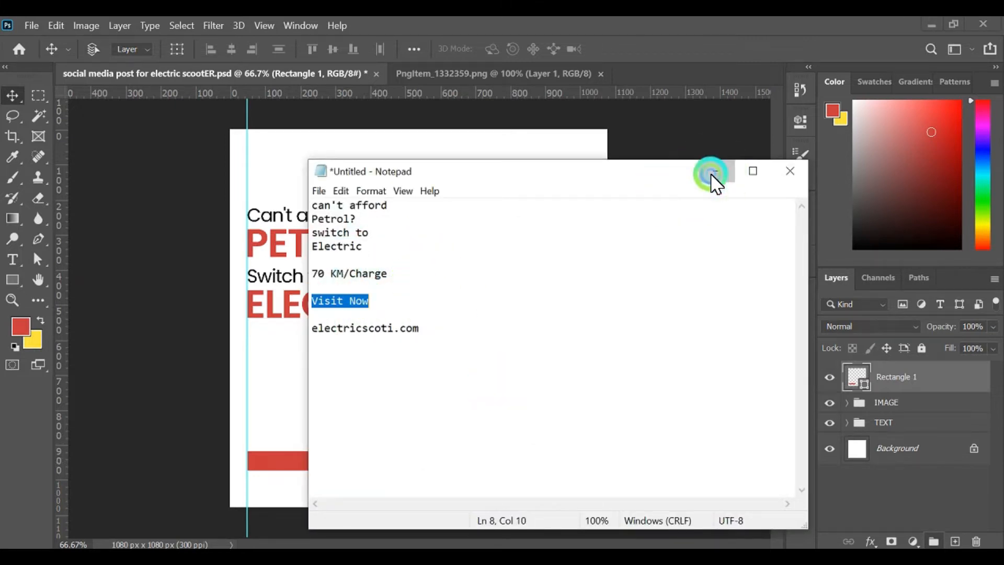
click(717, 171)
click(13, 260)
click(258, 412)
key(ctrl+v)
- Set the "Visit Now" text to 8 pt and move it onto the left end of the red bar
key(ctrl+a)
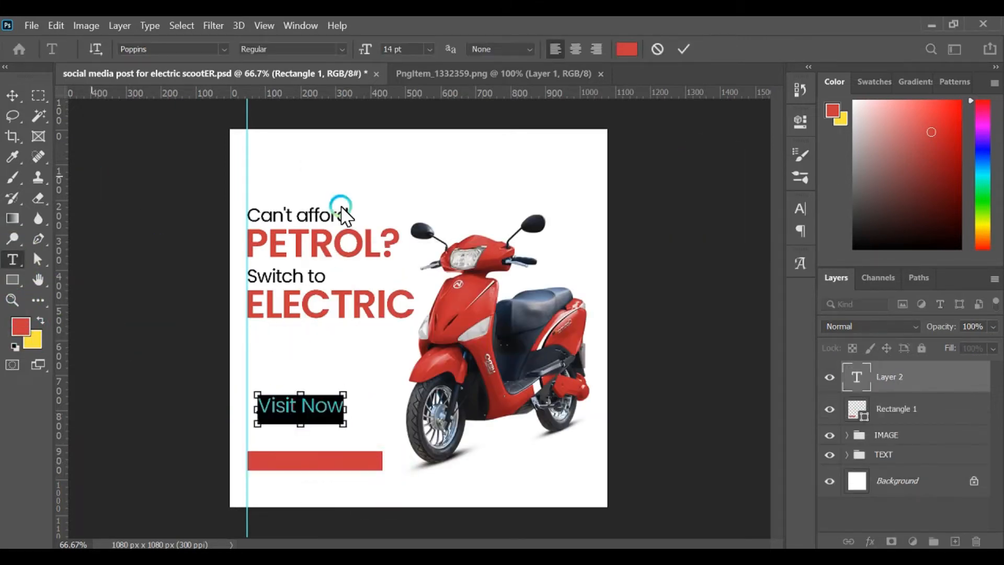
key(ctrl+t)
drag(622, 251, 620, 251)
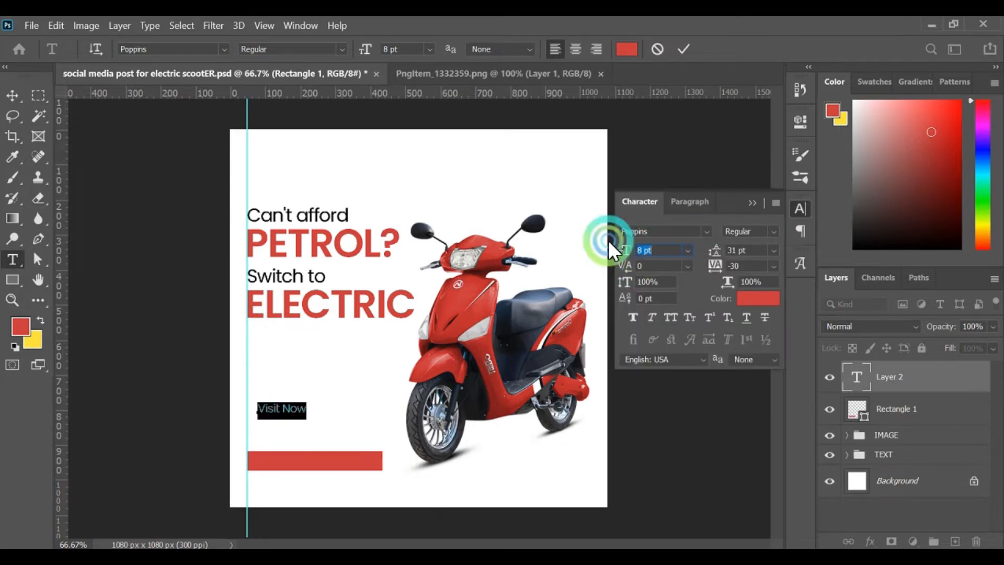
click(14, 94)
drag(255, 412, 264, 464)
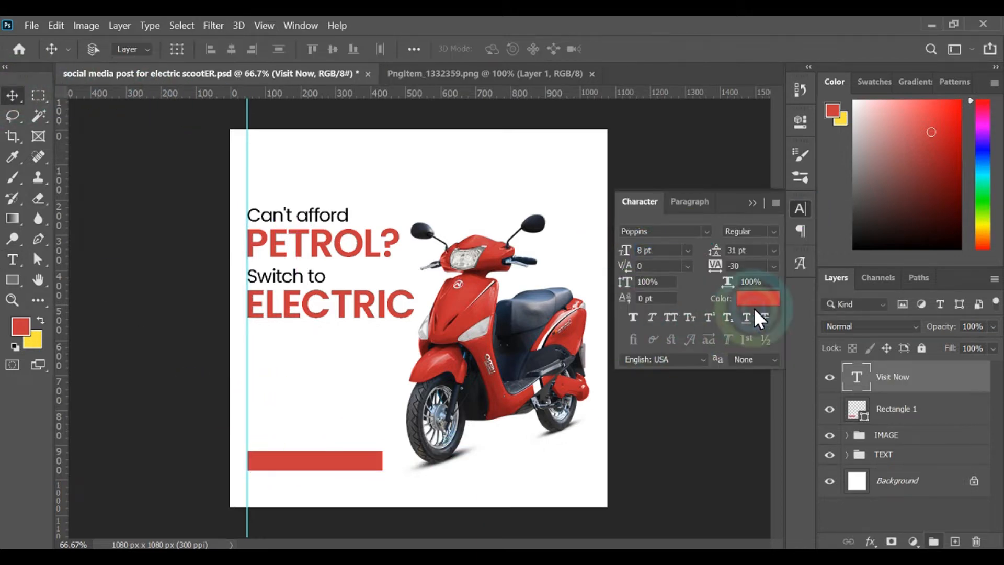
- Colour the "Visit Now" text white and set it in all caps
click(755, 301)
click(590, 253)
click(940, 244)
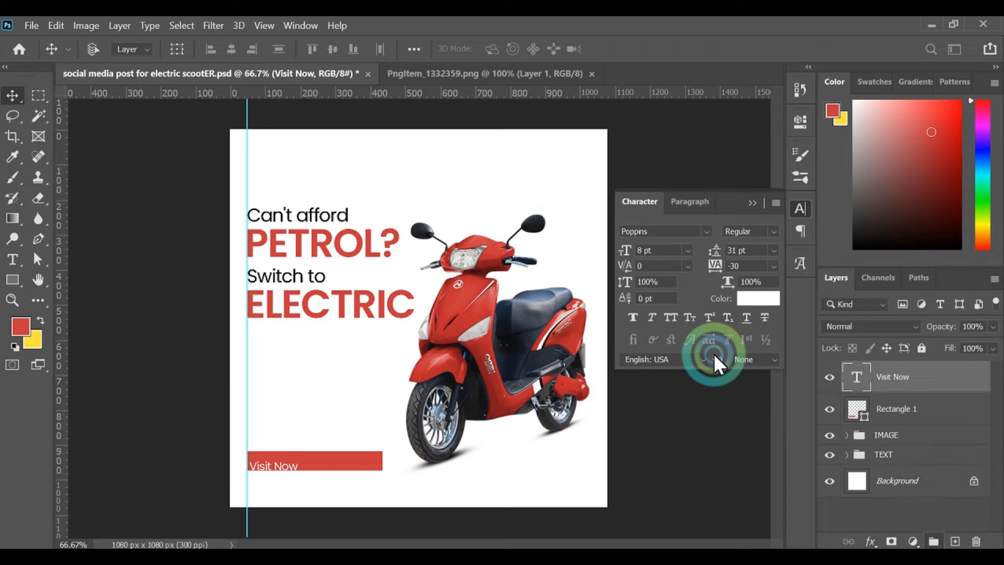
click(669, 317)
click(12, 94)
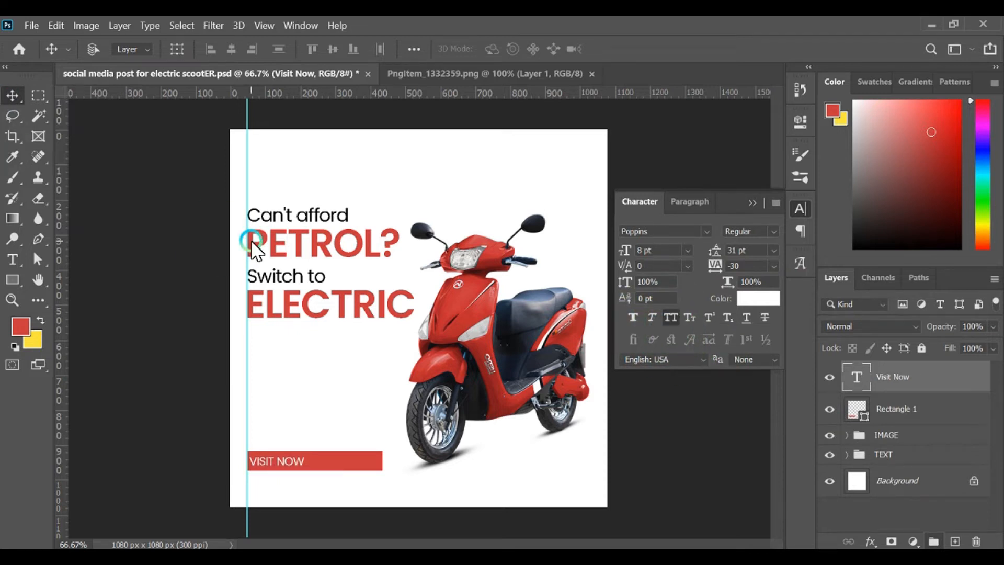
- Duplicate the VISIT NOW text to the right along the bar and replace the copy's wording with "electricscoti.com" from Notepad
drag(271, 470, 340, 471)
key(alt+Tab)
drag(311, 329, 448, 332)
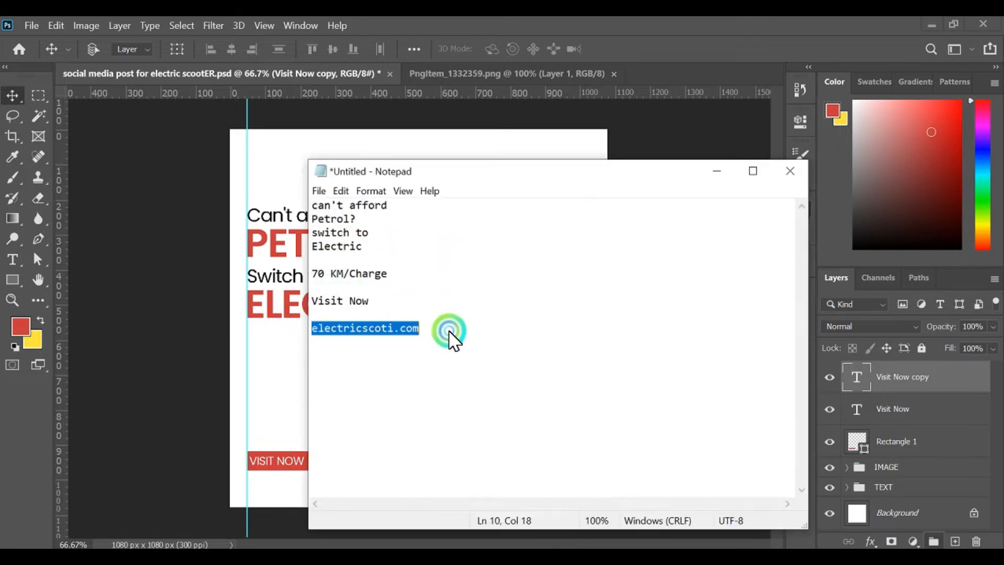
click(716, 172)
click(11, 259)
click(356, 466)
key(ctrl+a)
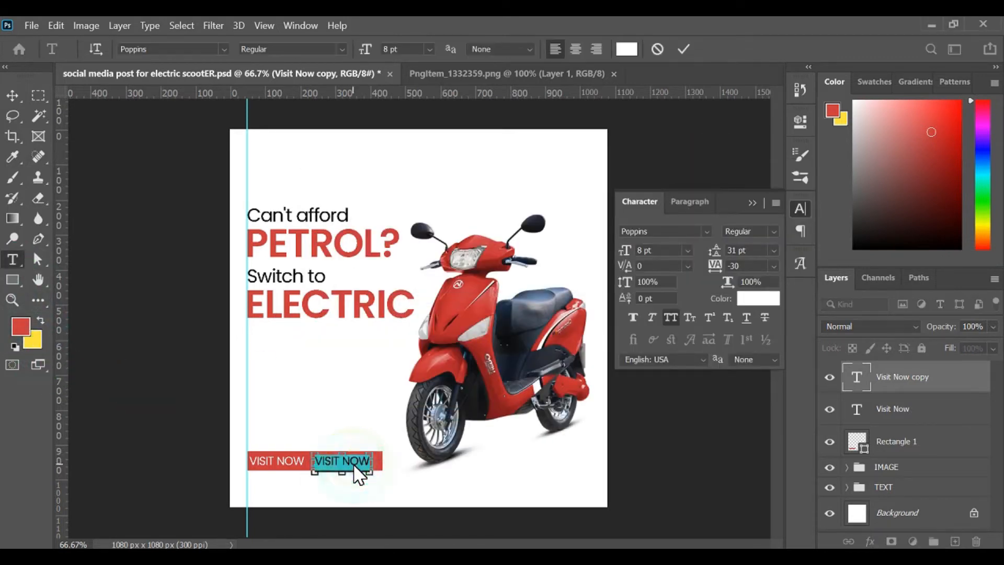
click(13, 93)
click(110, 202)
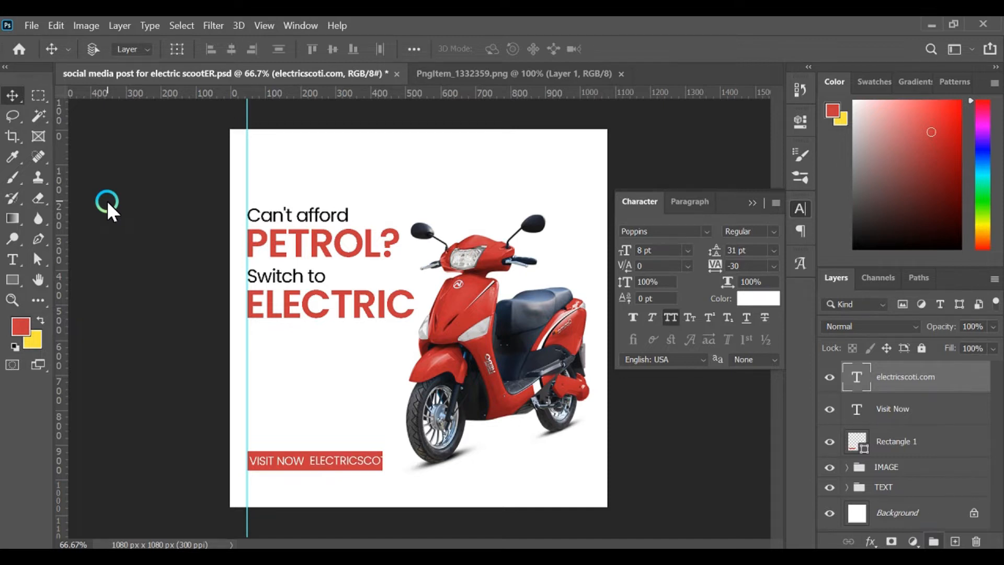
- Scale both bar texts and Rectangle 1 together to about 69% and move them slightly down along the guide
ctrl+click(911, 409)
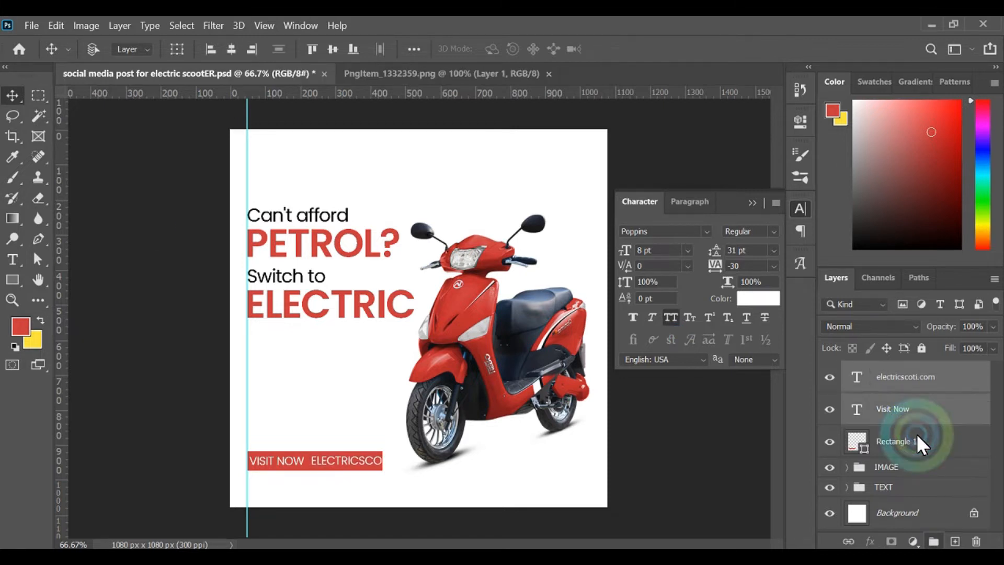
ctrl+click(916, 434)
drag(416, 451, 370, 459)
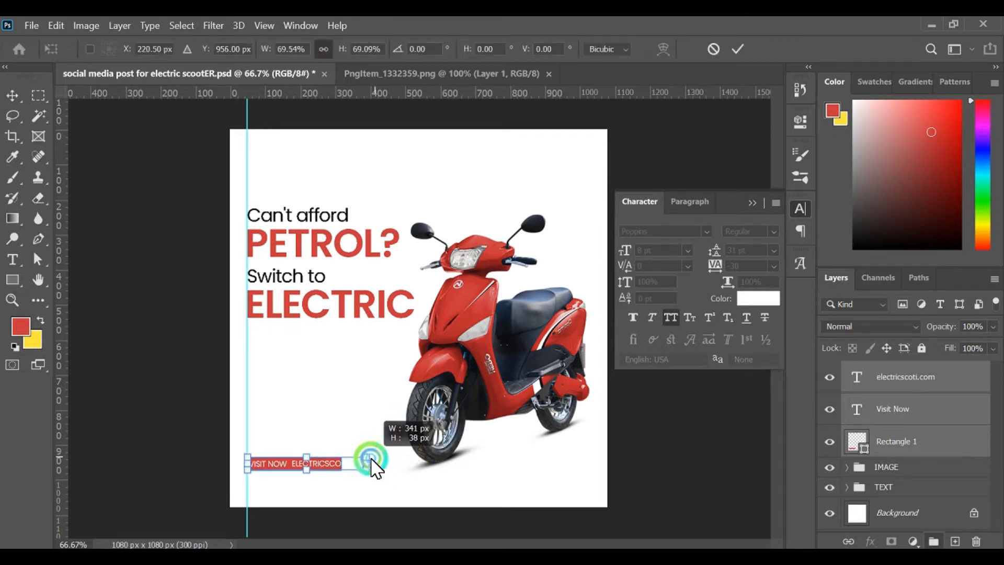
click(737, 49)
drag(264, 459, 265, 477)
- Widen the red bar to the right until it extends behind the whole electricscoti.com text
click(907, 442)
key(z)
click(294, 490)
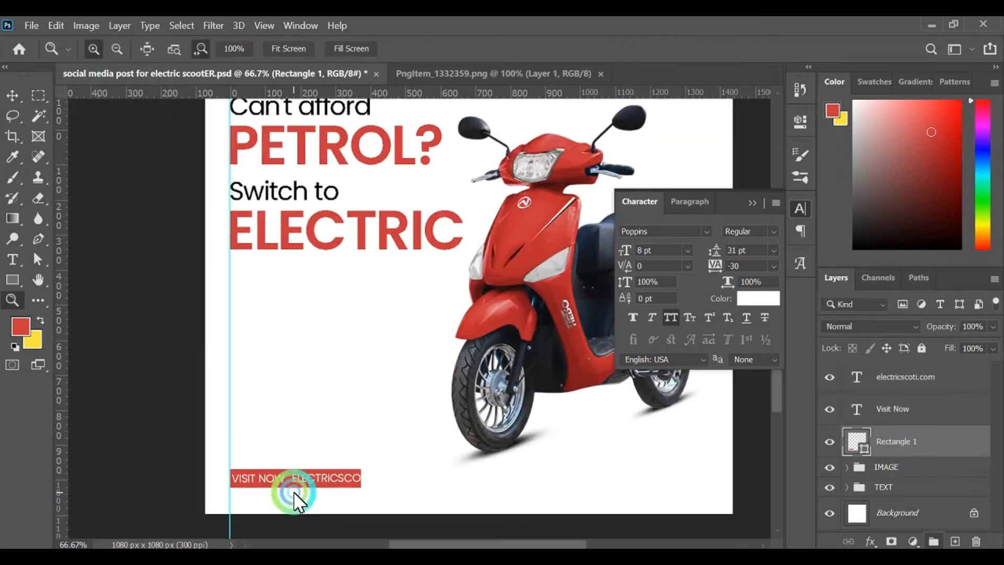
click(317, 503)
click(13, 97)
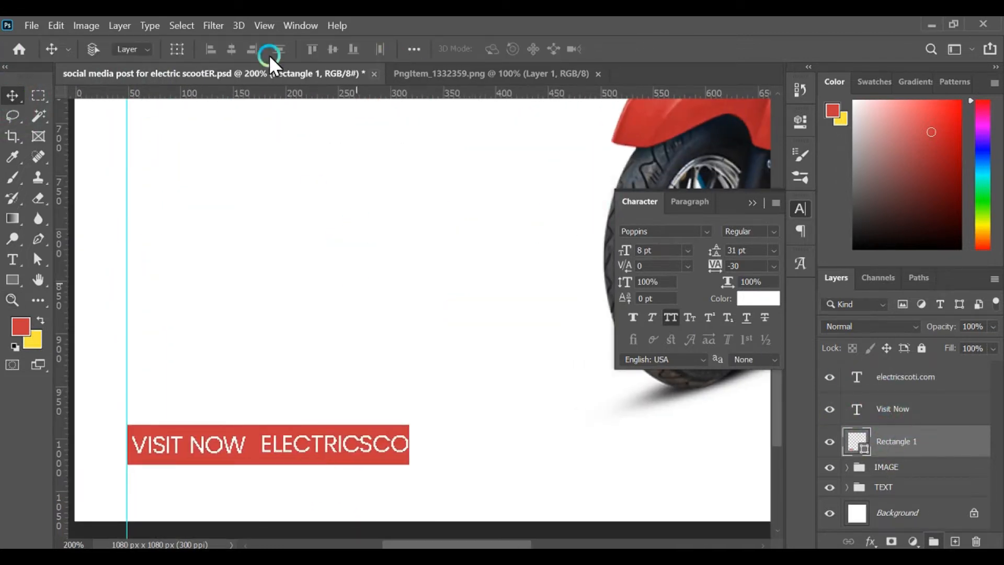
click(173, 48)
drag(409, 444, 505, 445)
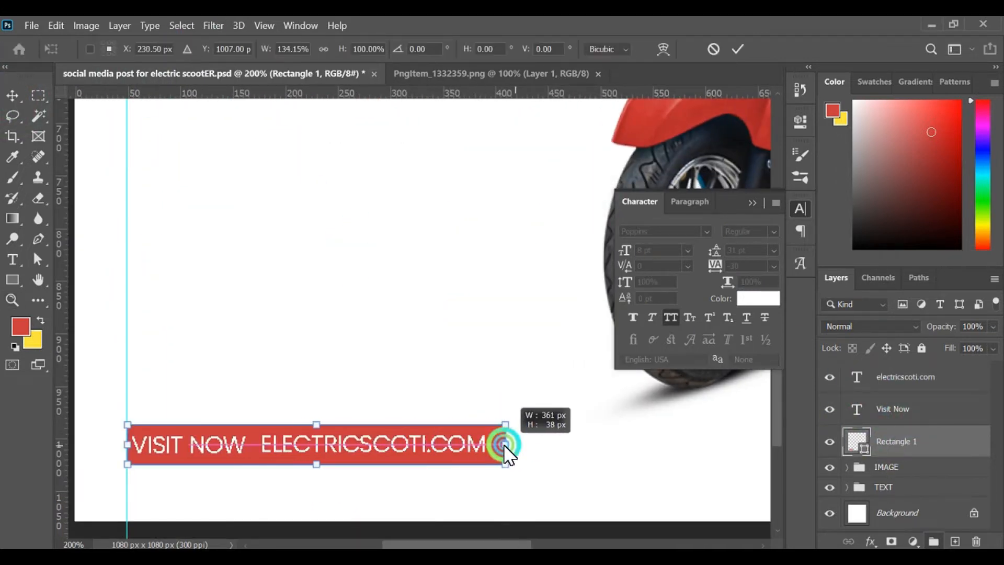
click(738, 49)
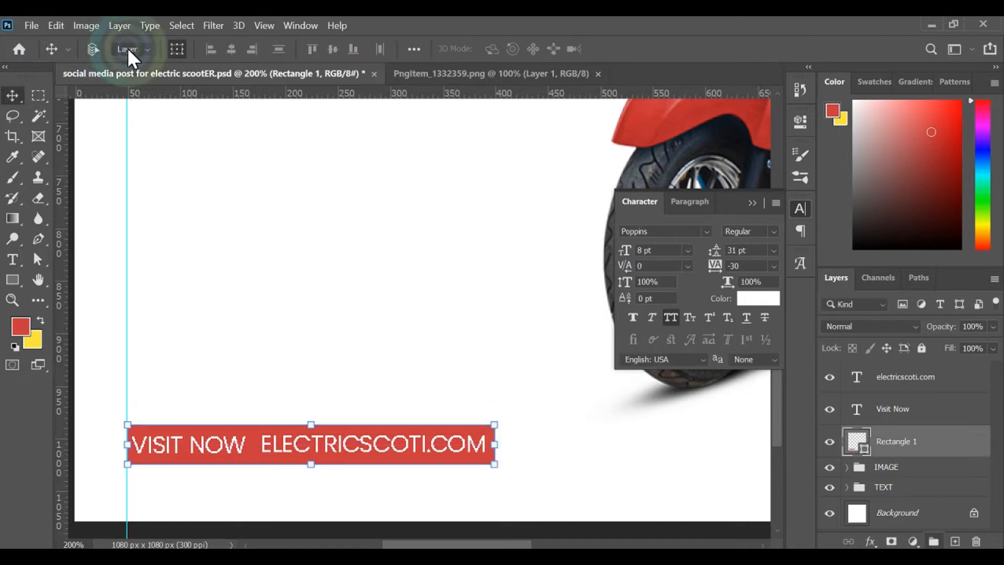
- Duplicate the red bar to the right so it starts after VISIT NOW, and fill the copy with yellow #ffe636
drag(215, 445, 329, 453)
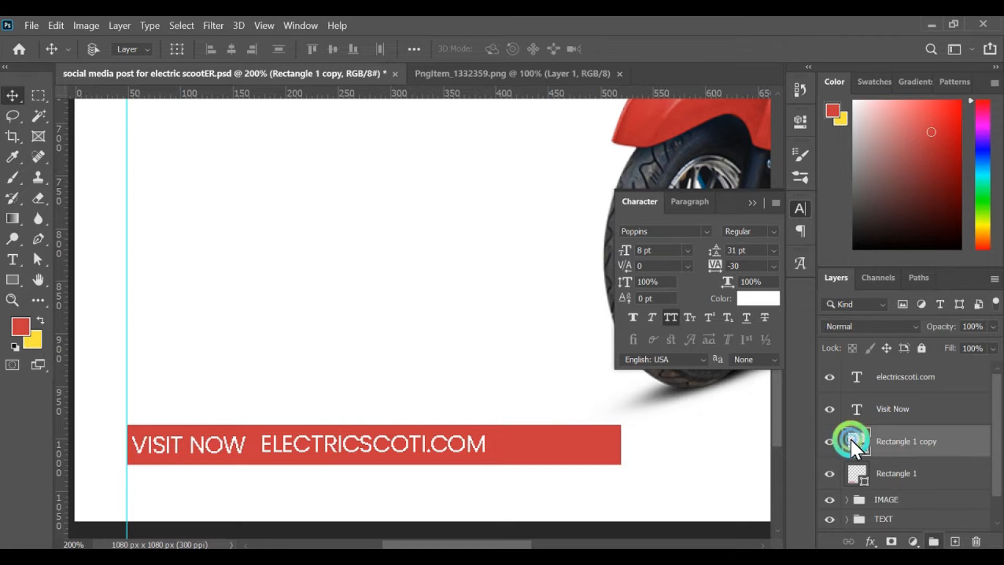
double_click(850, 439)
click(36, 337)
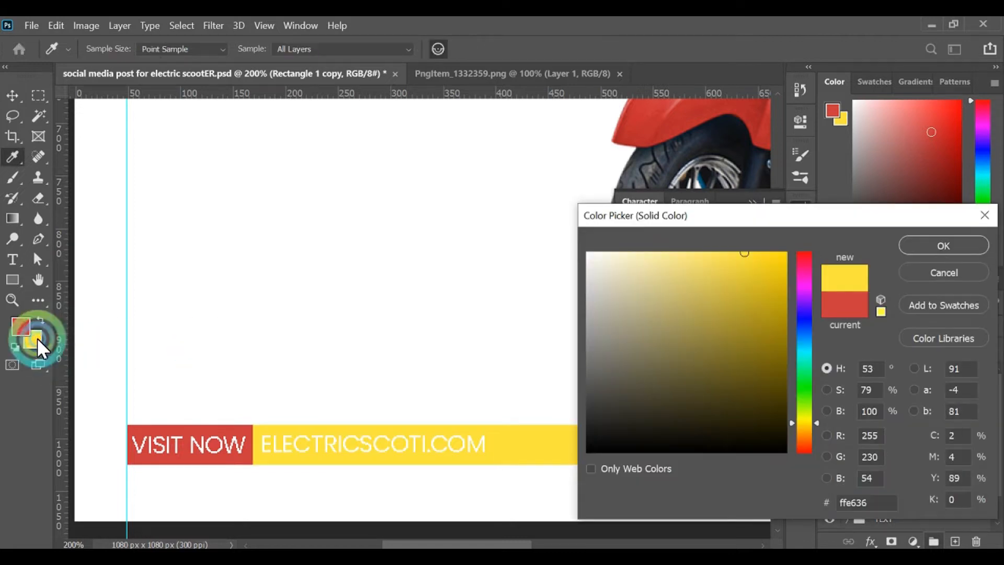
click(965, 243)
- Narrow the yellow bar so it ends just past the electricscoti.com text, flush with the red bar's end
key(ctrl+t)
drag(619, 444, 488, 441)
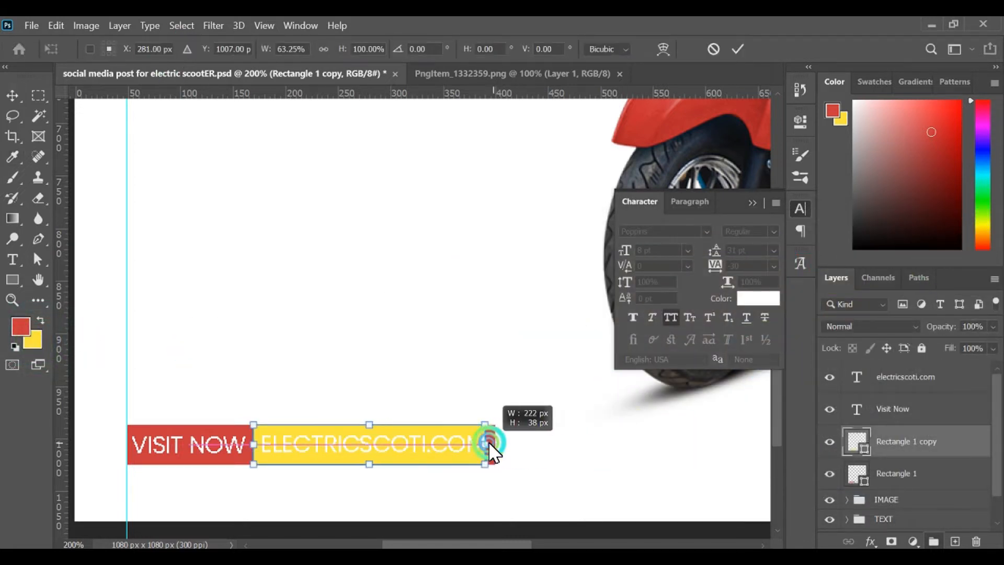
click(738, 49)
- Change the electricscoti.com text colour to black, #000000
click(358, 448)
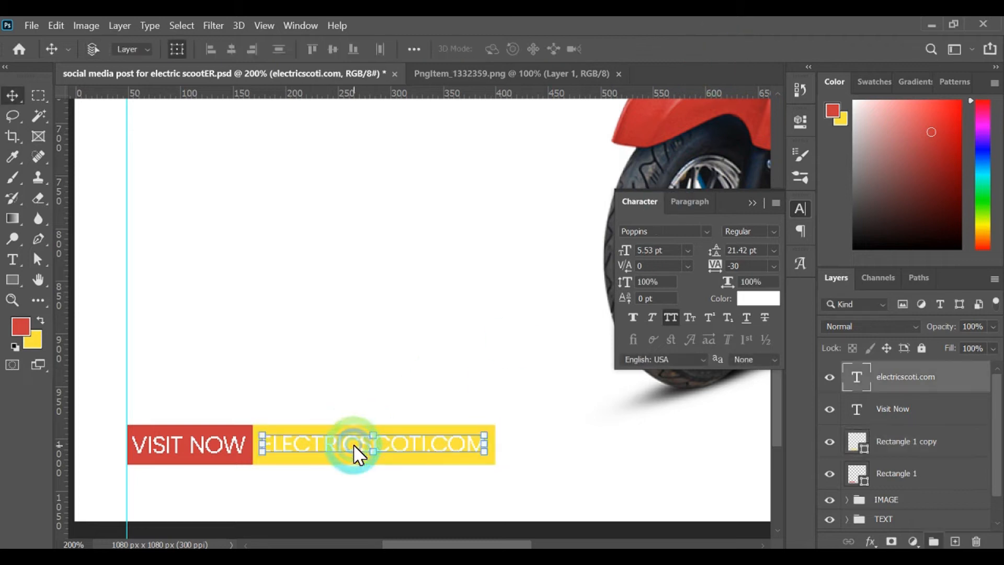
click(754, 299)
click(816, 454)
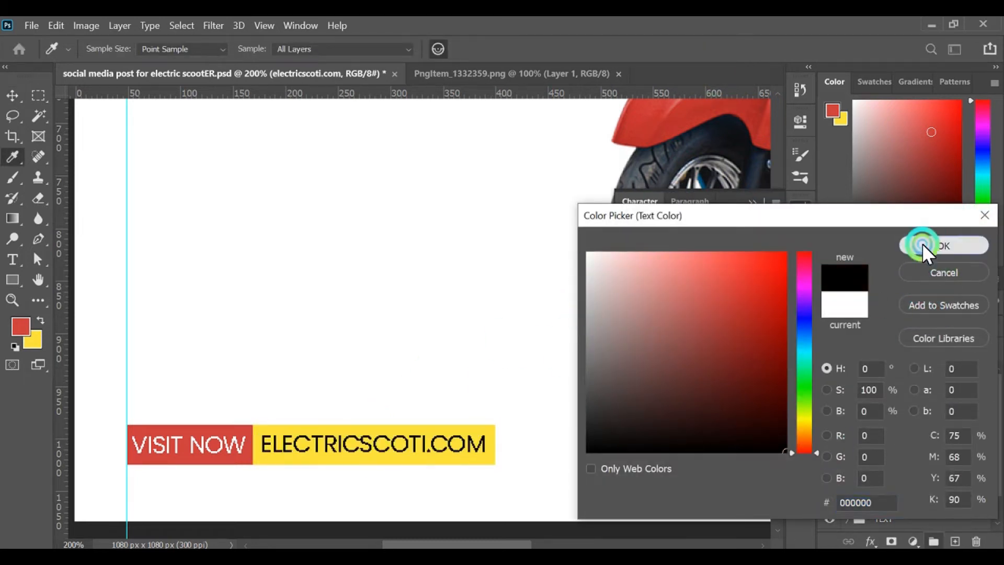
click(926, 243)
- Draw a tiny rectangle against the right end of the yellow bar, centred on its height
key(z)
click(12, 280)
drag(502, 441, 501, 456)
click(761, 121)
key(v)
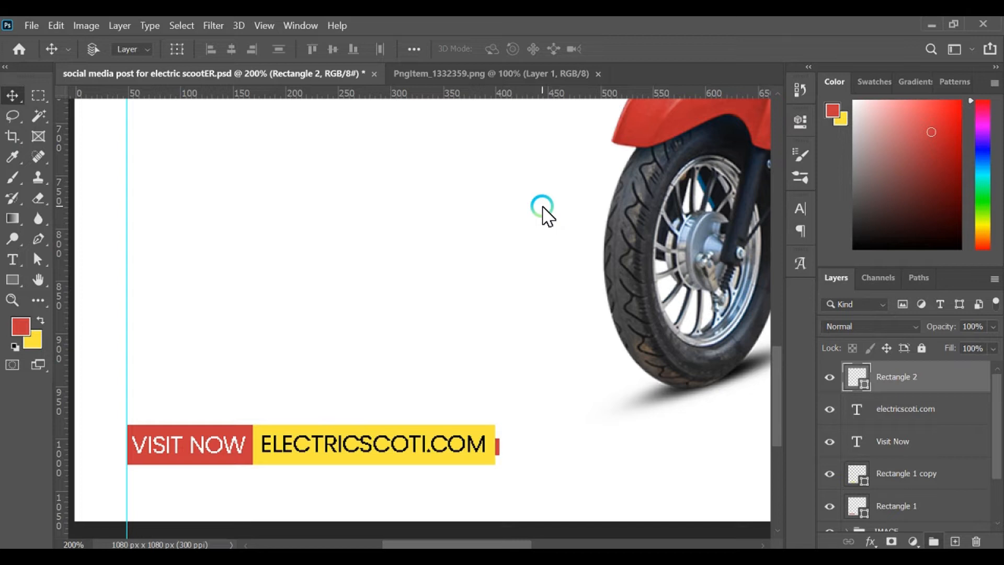
- Move the Rectangle 2 layer below the two text layers and fill it with the yellow sampled from the bar
drag(906, 468, 918, 454)
double_click(852, 442)
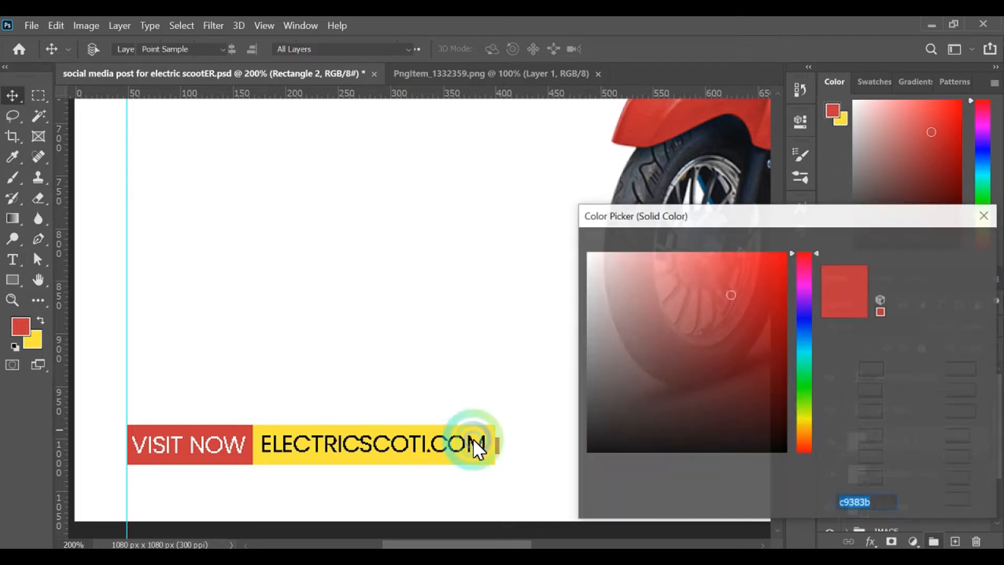
click(472, 435)
click(948, 248)
- Group the layers from Rectangle 1 up to the electricscoti.com text and name the group WEB
click(930, 475)
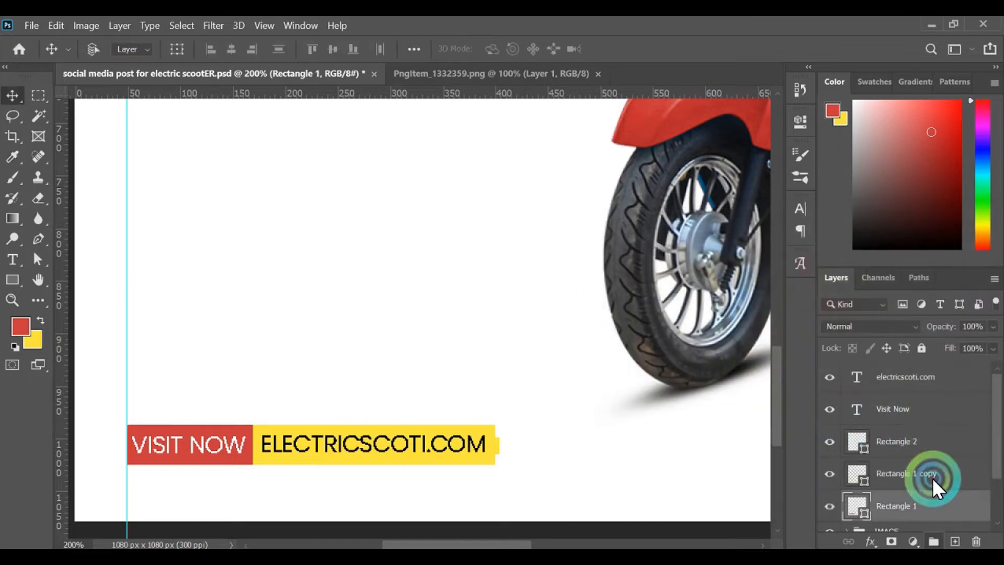
shift+click(918, 381)
key(ctrl+g)
double_click(894, 370)
text(WEB)
click(957, 368)
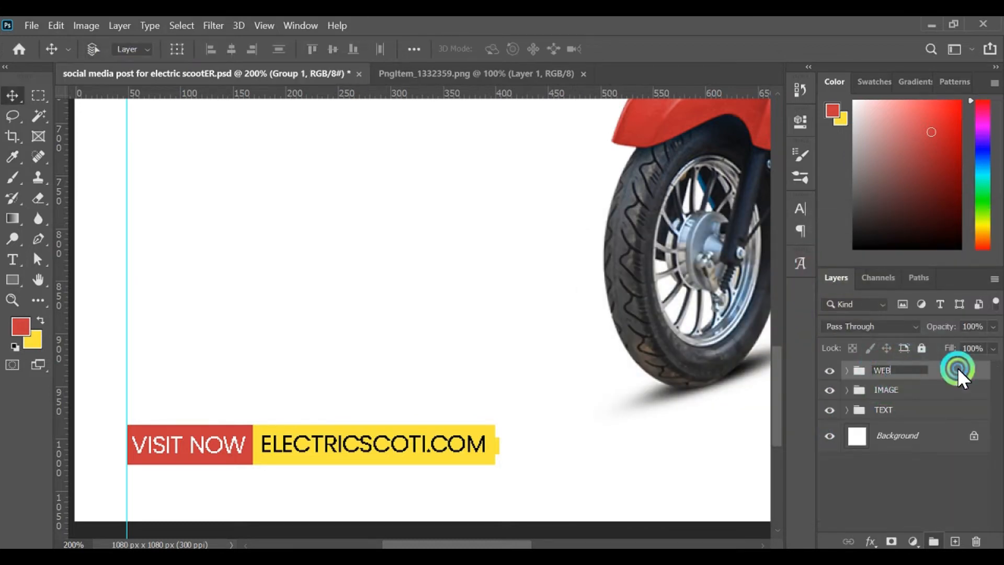
- Save the social media post document
key(z)
alt+click(594, 338)
alt+click(478, 303)
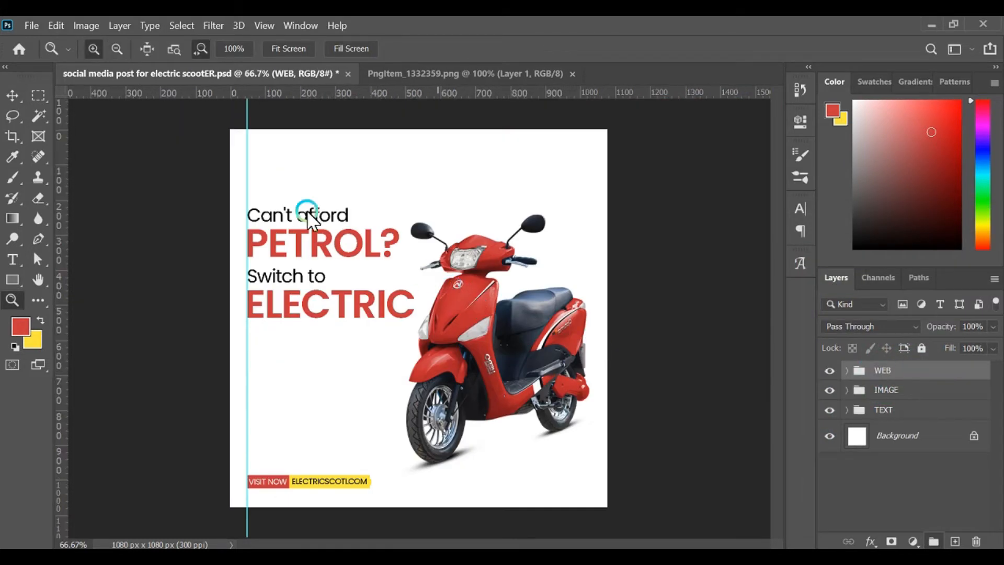
click(11, 96)
key(ctrl+s)
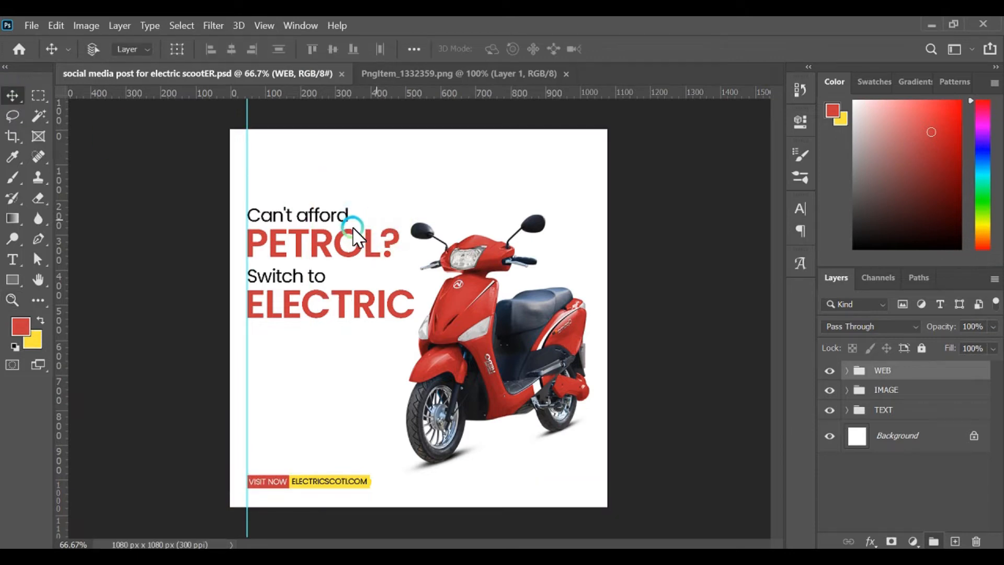
- Move the TEXT group with the headline higher up in the post
click(292, 285)
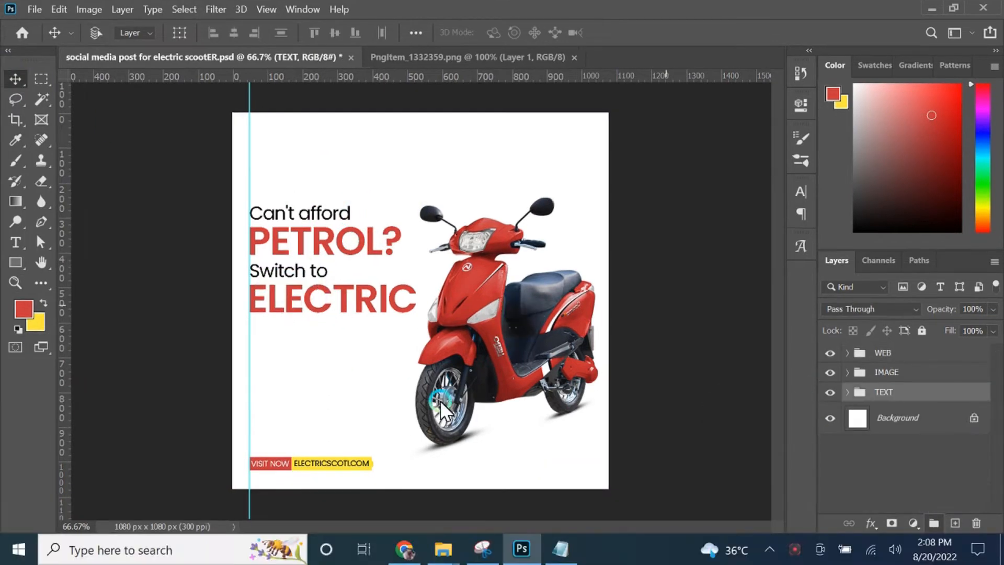
key(z)
click(327, 472)
key(v)
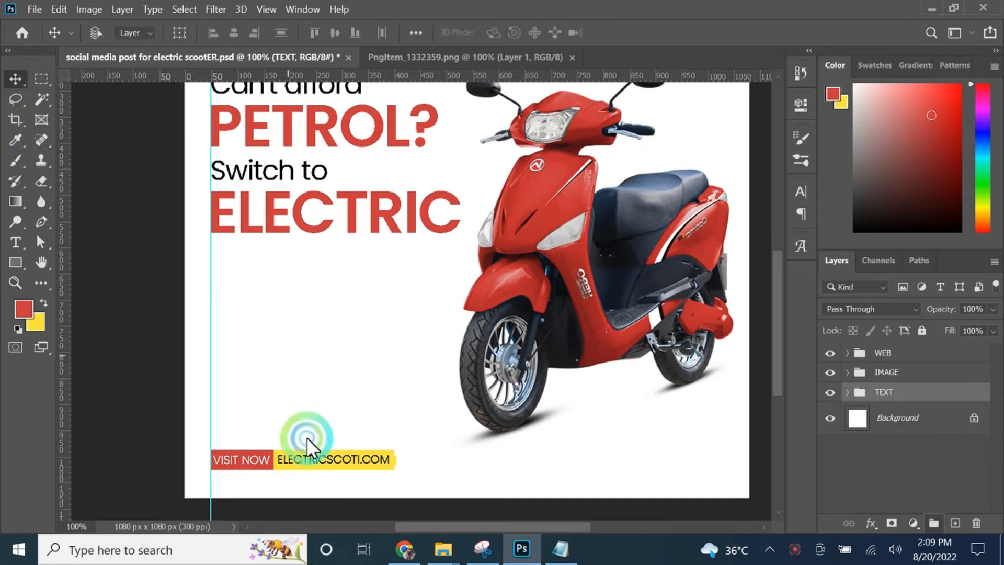
key(z)
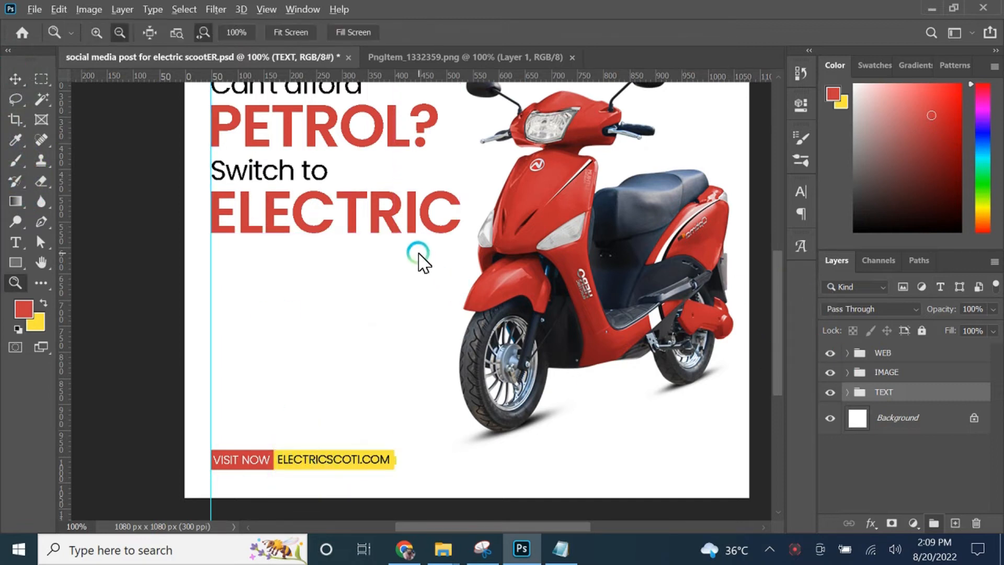
alt+click(417, 253)
key(v)
drag(300, 234, 299, 192)
- Set the font style of the Petrol? and Electric text layers to Bold
ctrl+click(372, 202)
ctrl+click(897, 413)
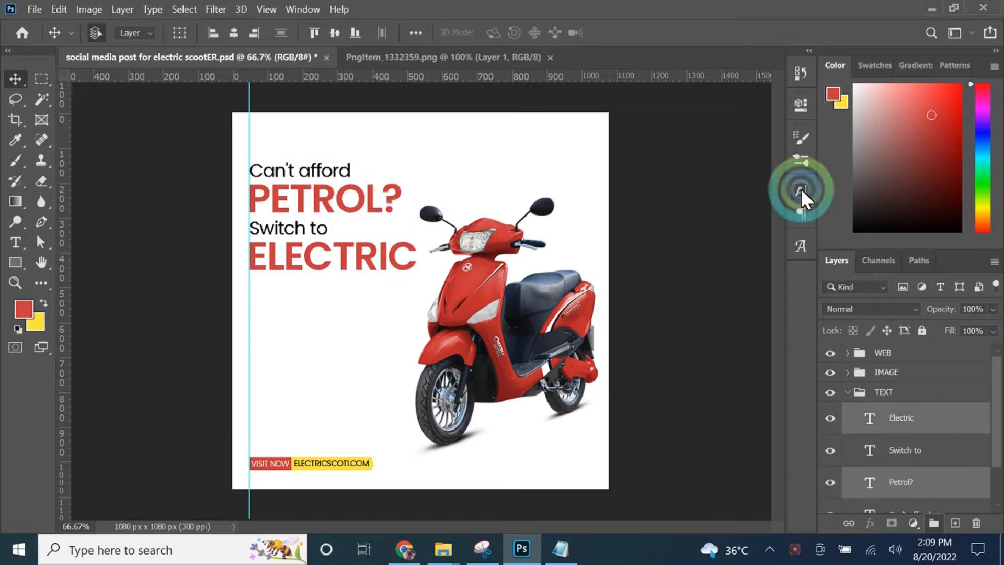
click(800, 192)
click(775, 214)
- Set the font style of the Switch to and Can't afford text layers to Medium, and collapse the TEXT group
click(924, 452)
scroll(929, 445, down, 2)
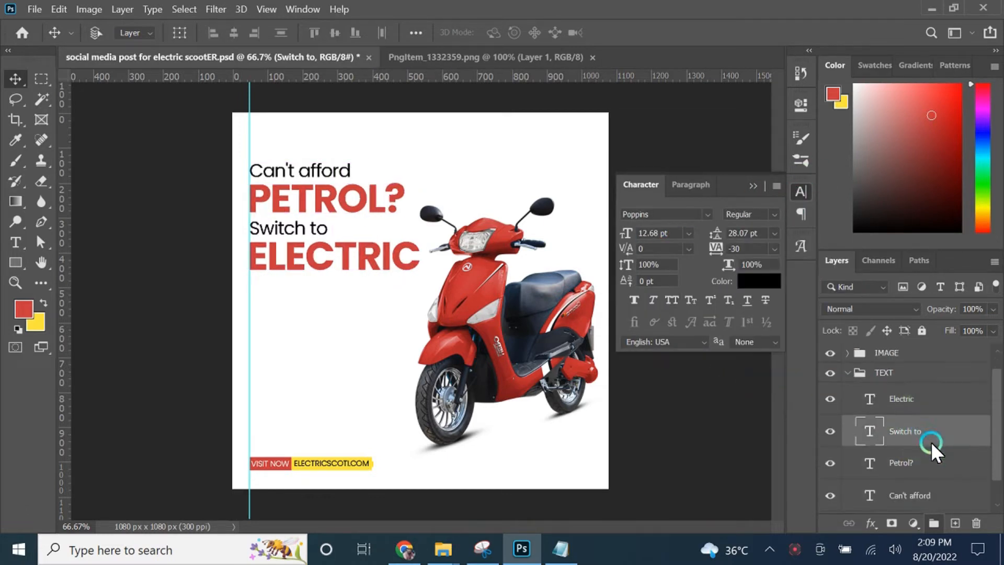
ctrl+click(920, 475)
click(773, 214)
click(767, 328)
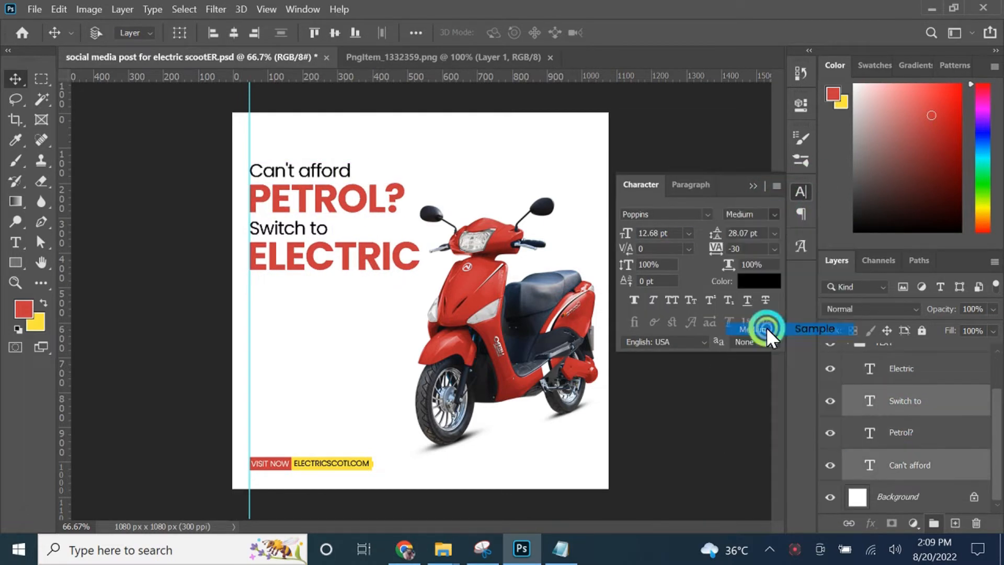
click(753, 186)
scroll(857, 389, up, 1)
click(847, 391)
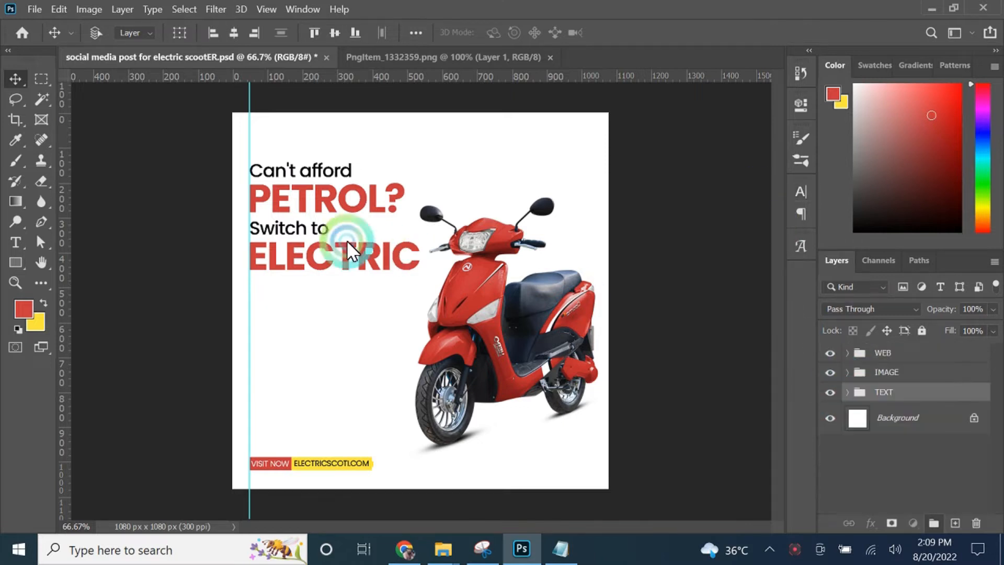
- Raise the headline group slightly and open the logo image Capture.JPG
drag(328, 211, 700, 48)
click(433, 551)
click(345, 503)
click(347, 244)
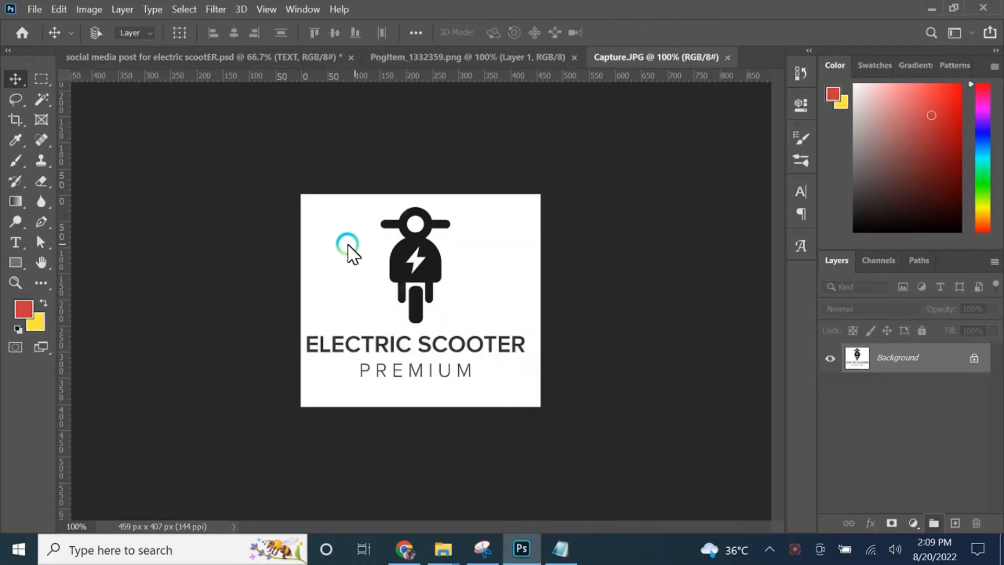
- Copy the logo to a new layer and remove its white background, including the headlight circle and the lightning bolt
click(437, 325)
key(ctrl+j)
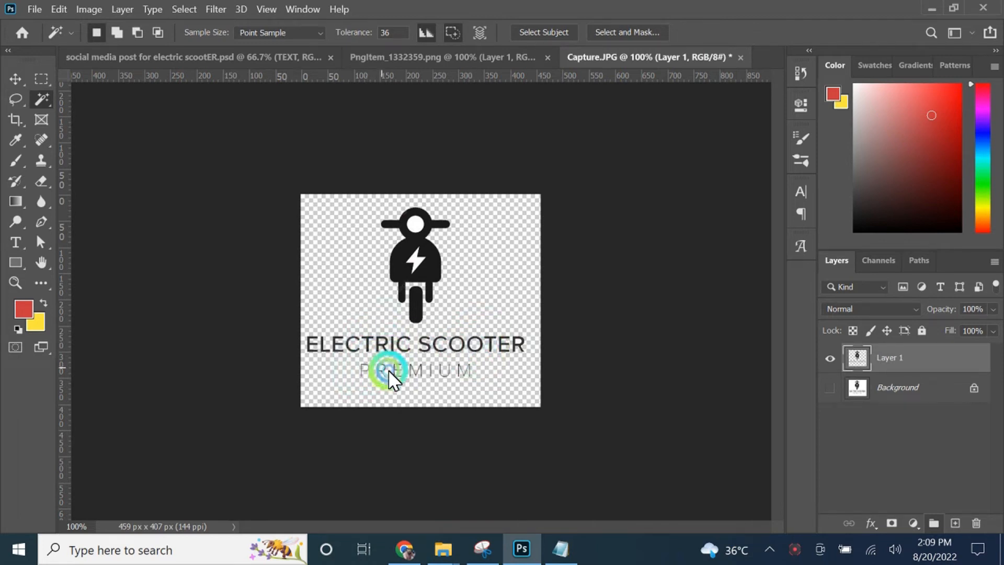
click(425, 230)
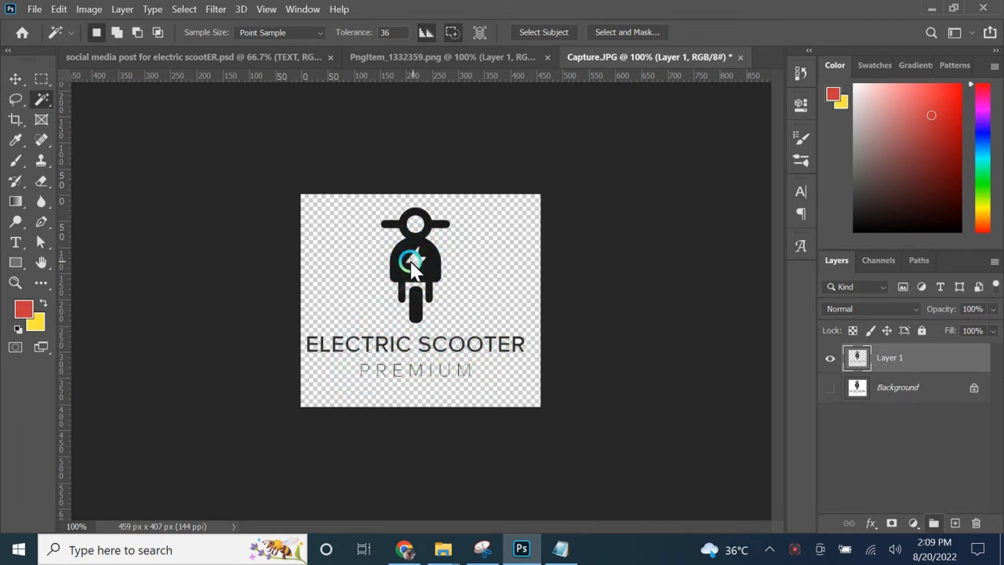
key(z)
click(410, 260)
click(13, 82)
- Load the logo layer's outline as a selection and paint the scooter icon in the red foreground colour with a 300-size brush
alt+click(855, 355)
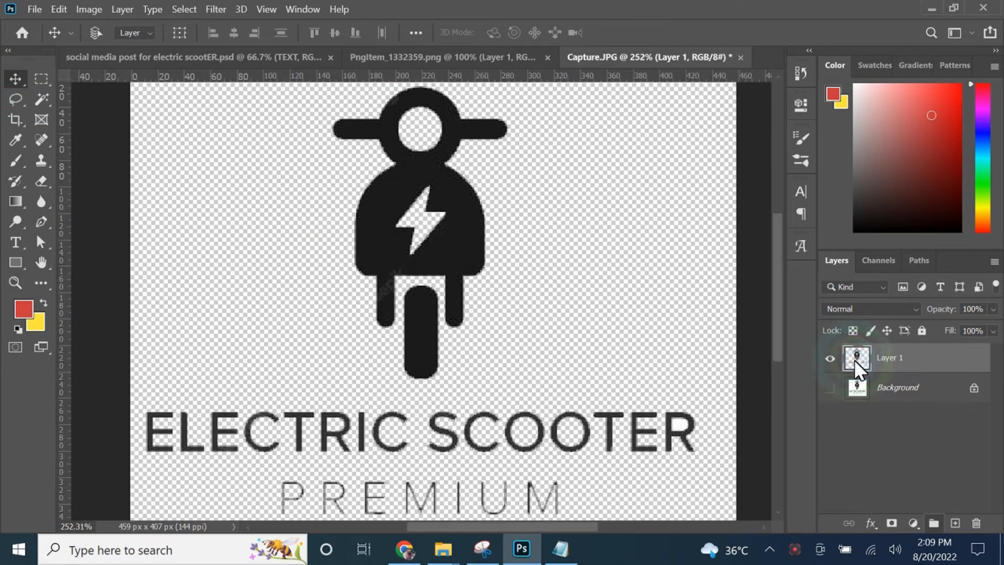
key(super)
ctrl+click(855, 360)
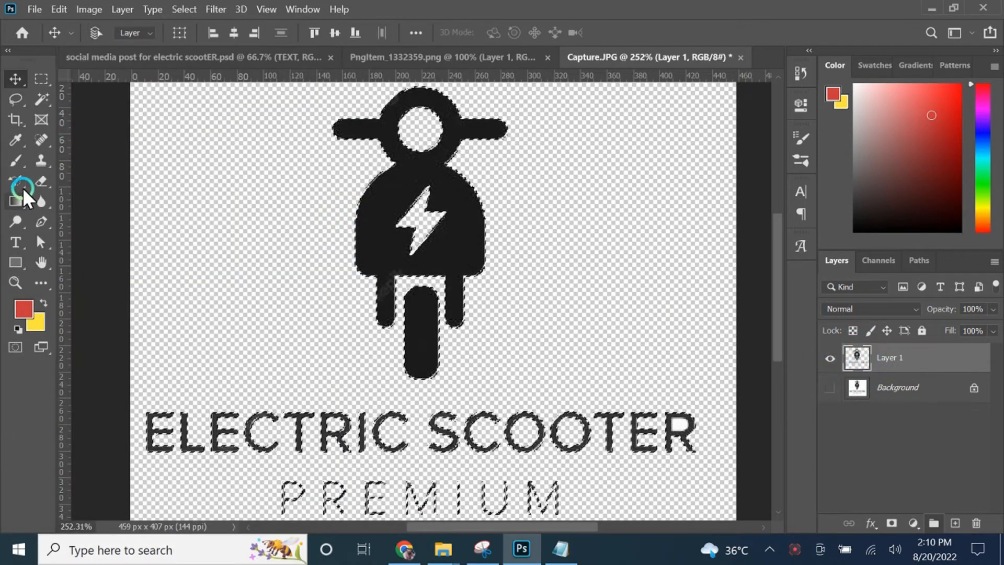
click(15, 161)
click(360, 33)
click(501, 3)
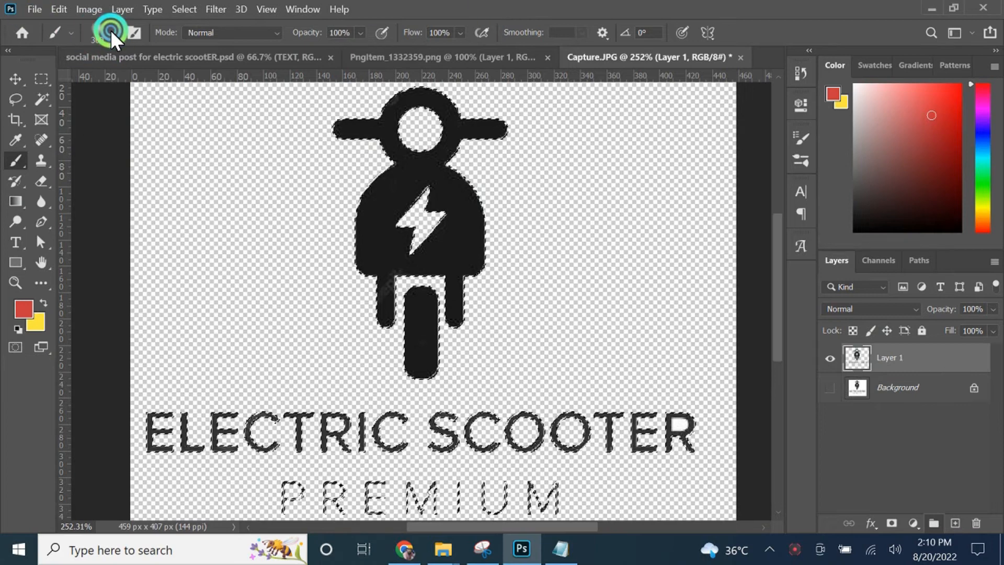
click(113, 32)
click(103, 251)
click(416, 150)
drag(416, 149, 419, 204)
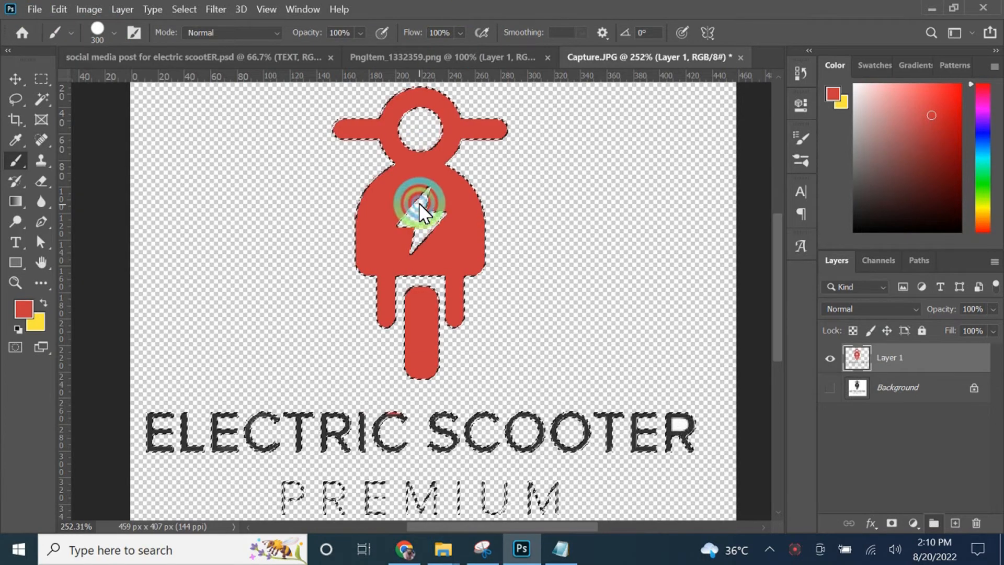
- Deselect, bring the recoloured logo into the social media post and convert its layer to a smart object
key(ctrl+d)
key(z)
alt+click(422, 242)
alt+click(421, 243)
key(v)
drag(326, 135, 510, 172)
right_click(908, 402)
click(742, 220)
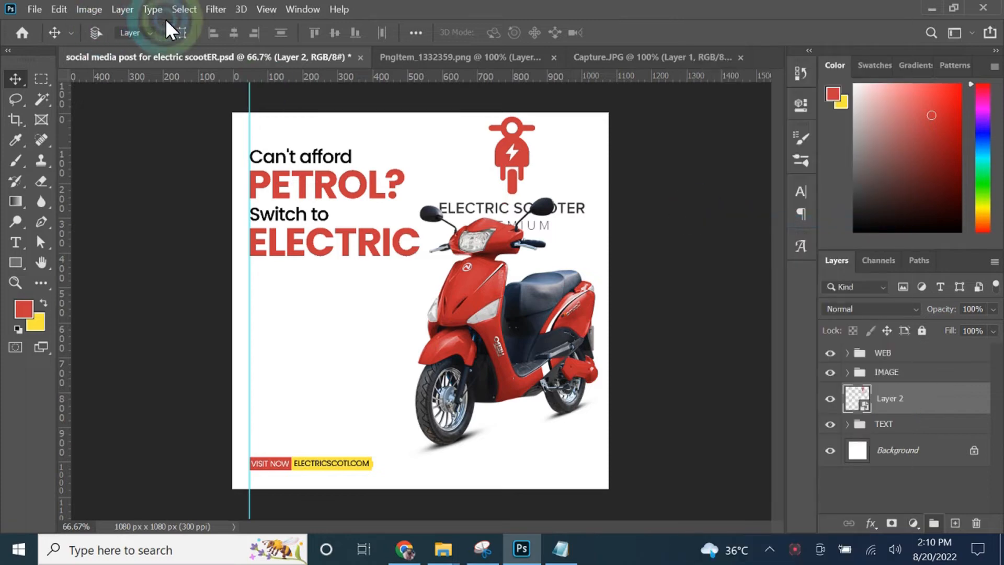
- Scale the logo down and place it in the upper-right corner of the post
drag(435, 233, 538, 170)
click(751, 33)
click(179, 32)
click(180, 33)
click(559, 94)
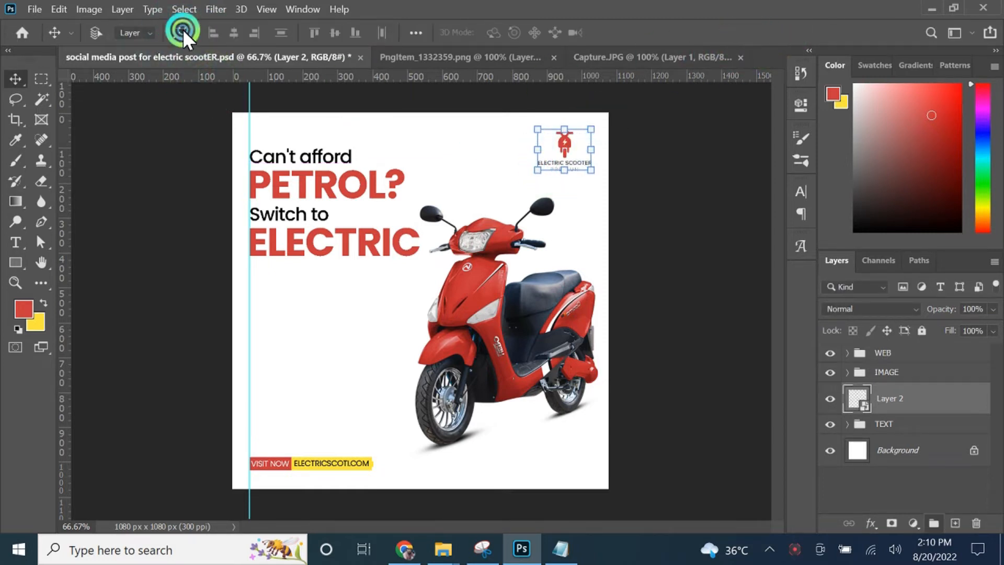
- Group the logo layer, name the group logo and save the document
key(ctrl+g)
click(847, 392)
double_click(899, 393)
text(logo)
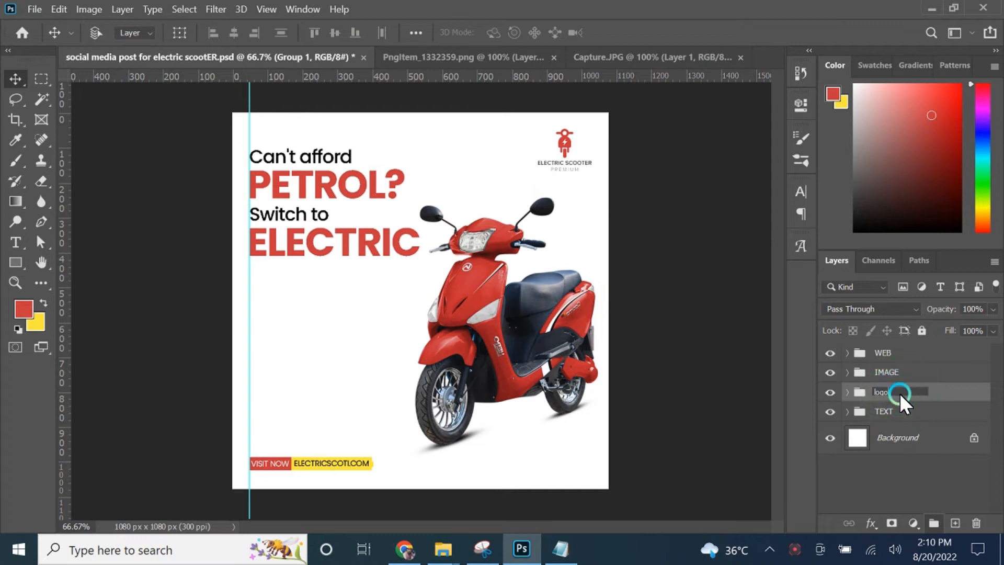
key(Return)
key(ctrl+s)
- Move the headline group slightly down and add a text layer reading 70 in the empty area below it
click(898, 410)
drag(291, 202, 319, 223)
key(t)
click(286, 359)
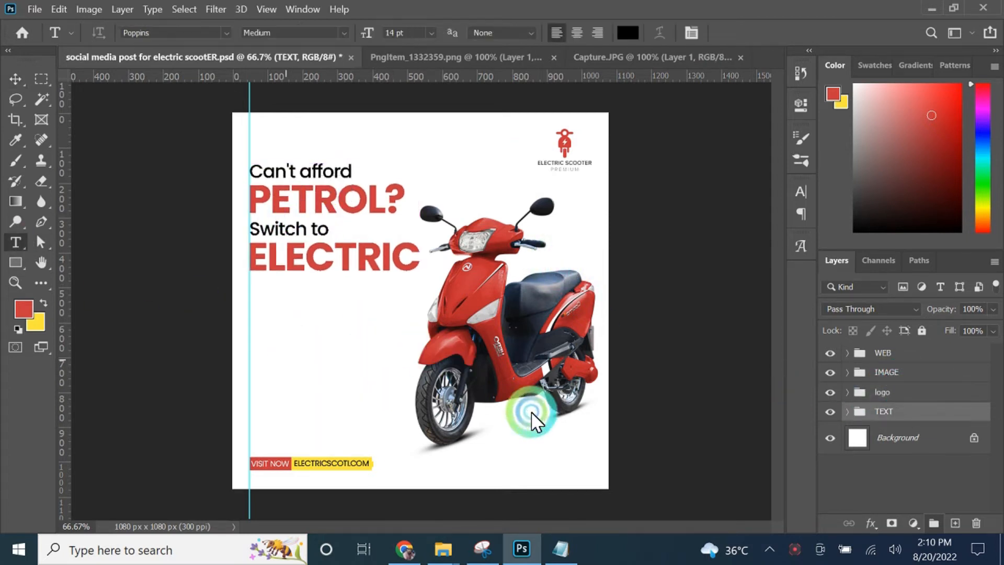
text(70)
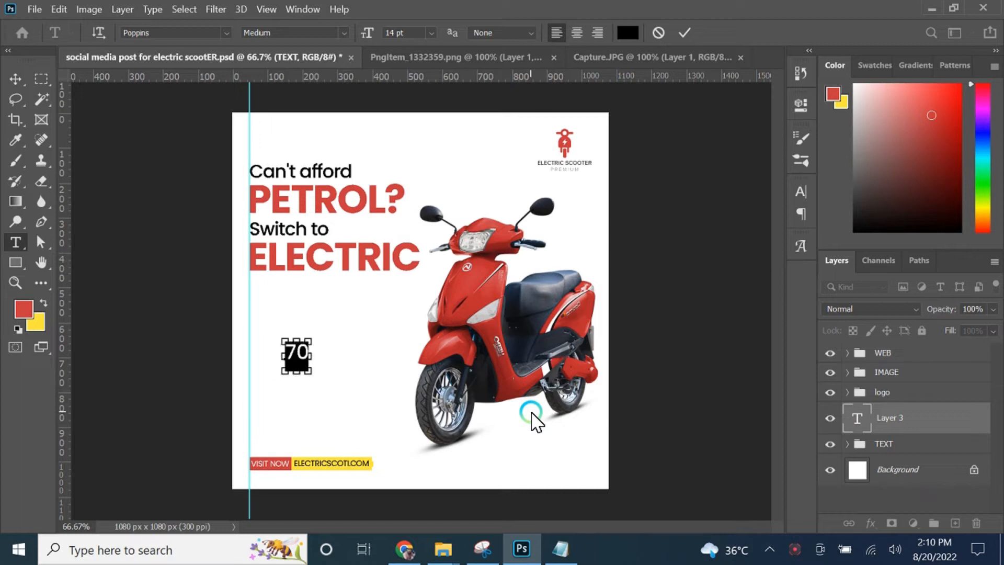
- Format the 70 text as Poppins Bold at 72 pt
click(801, 190)
click(774, 216)
click(763, 394)
click(617, 265)
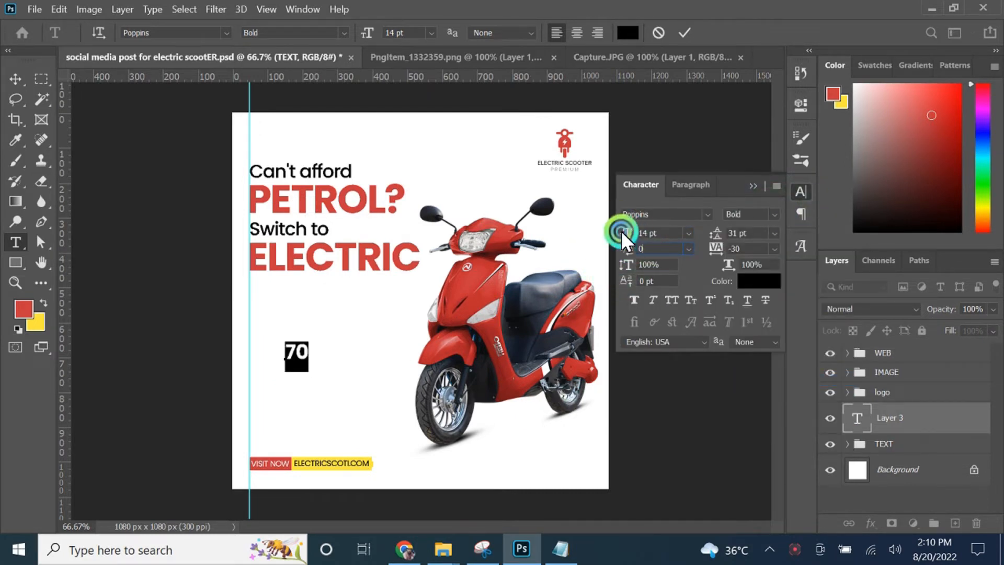
drag(621, 230, 665, 240)
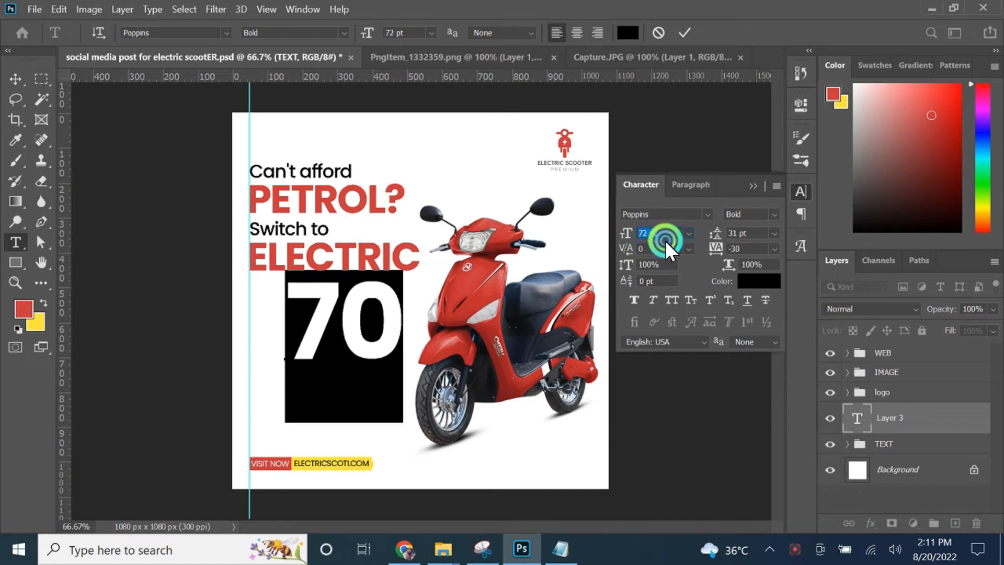
- Position the 70 between the headline and the website bar and set its tracking to -70
click(30, 78)
mouse_move(370, 352)
mouse_down()
mouse_move(364, 363)
mouse_move(375, 359)
mouse_up()
drag(714, 247, 717, 255)
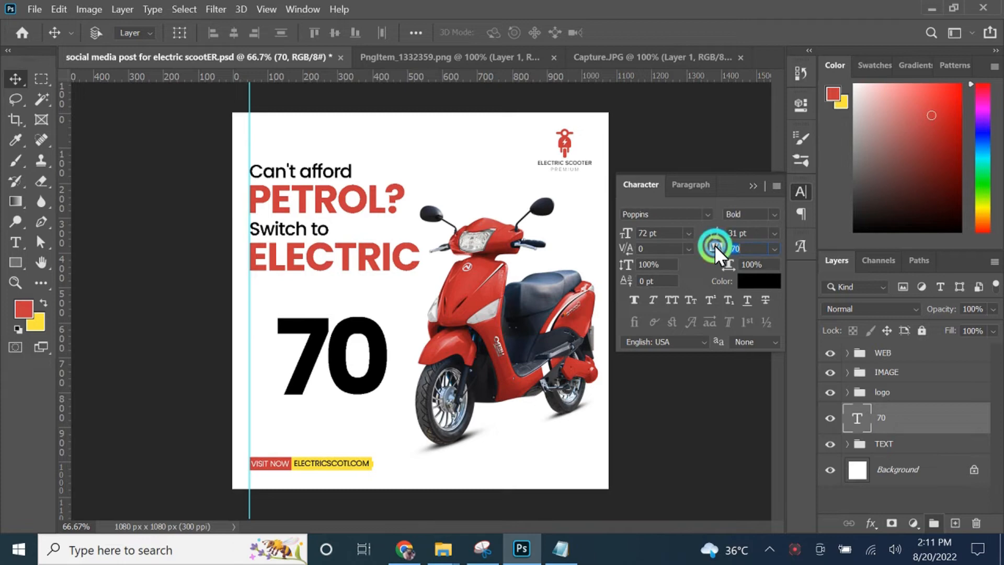
click(340, 345)
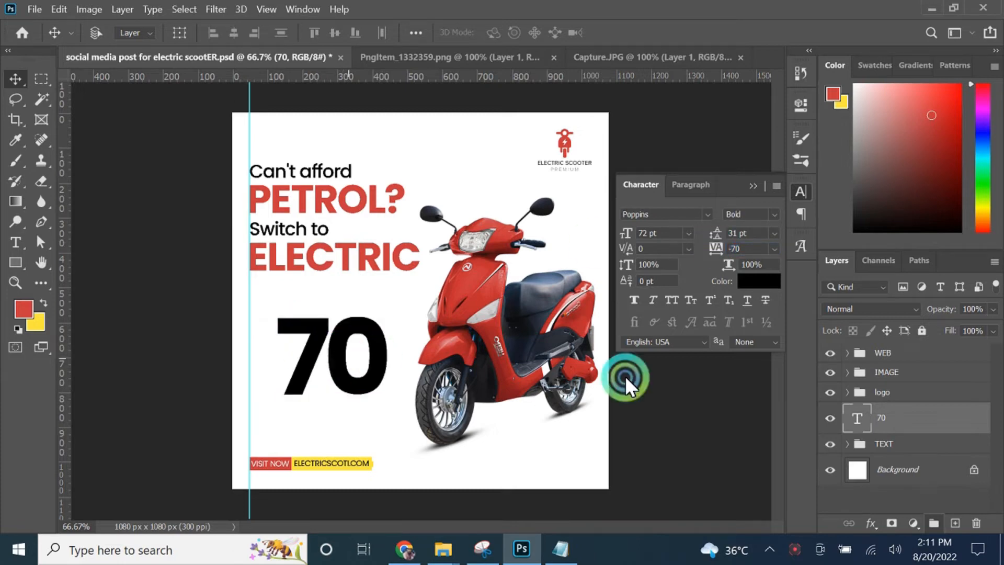
- Colour the 70 with the red foreground colour, #c9383b, and set its tracking to -50
click(735, 290)
click(26, 311)
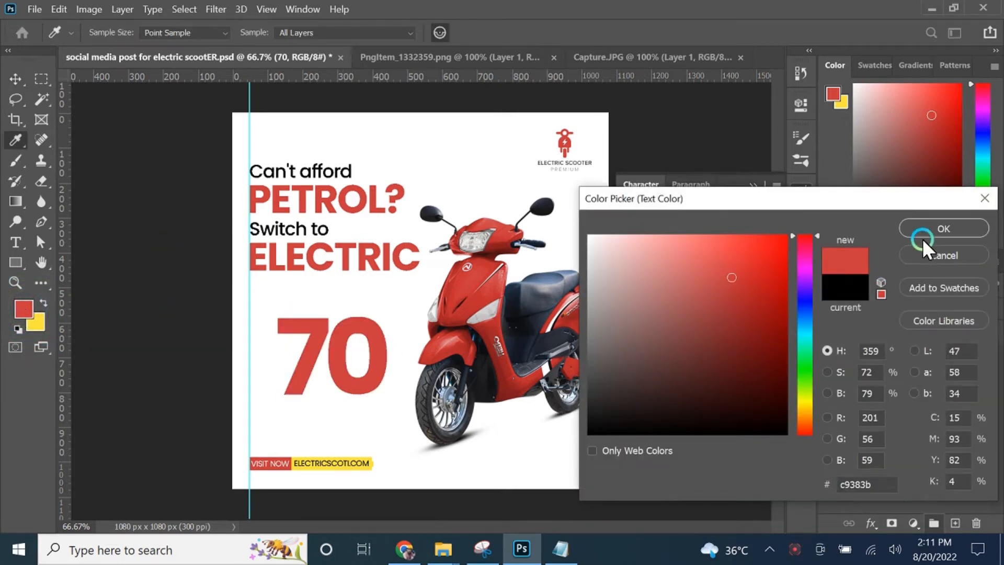
click(936, 229)
drag(715, 247, 717, 250)
- Switch to the Notepad notes, copy the text KM/Charge and return to the post
click(560, 549)
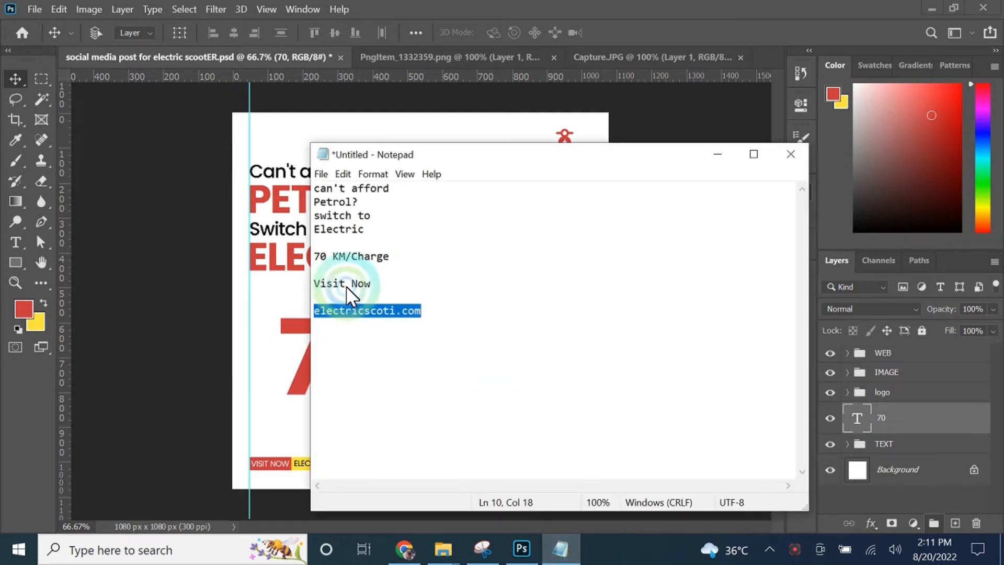
drag(389, 256, 332, 256)
click(717, 155)
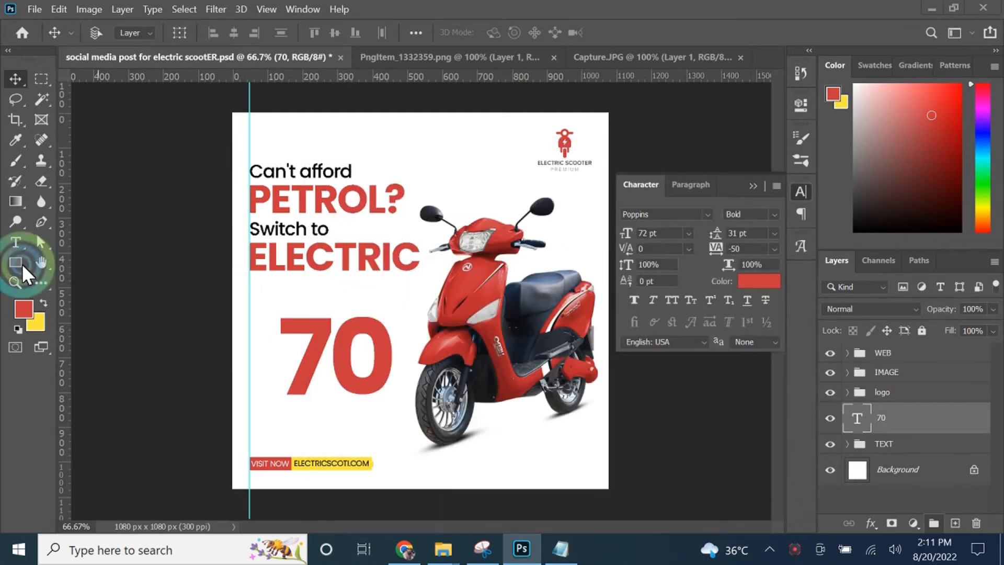
- Add vertical guides at both edges of the 70 and draw a rectangle about 319 by 48 px across its middle
click(20, 264)
drag(63, 285, 281, 348)
drag(62, 334, 391, 372)
drag(281, 346, 391, 362)
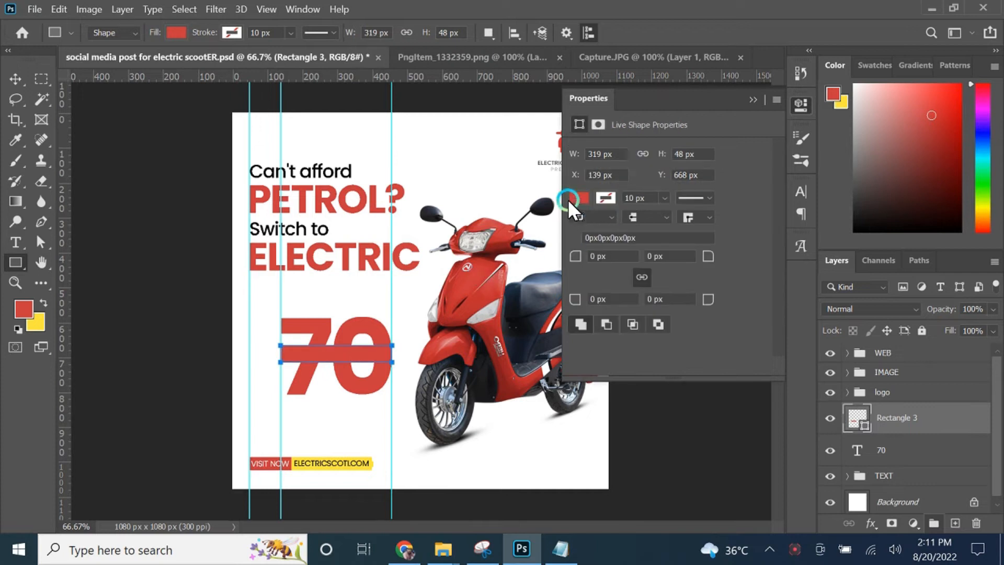
- Fill the rectangle across the 70 with white
click(578, 197)
click(767, 126)
click(15, 79)
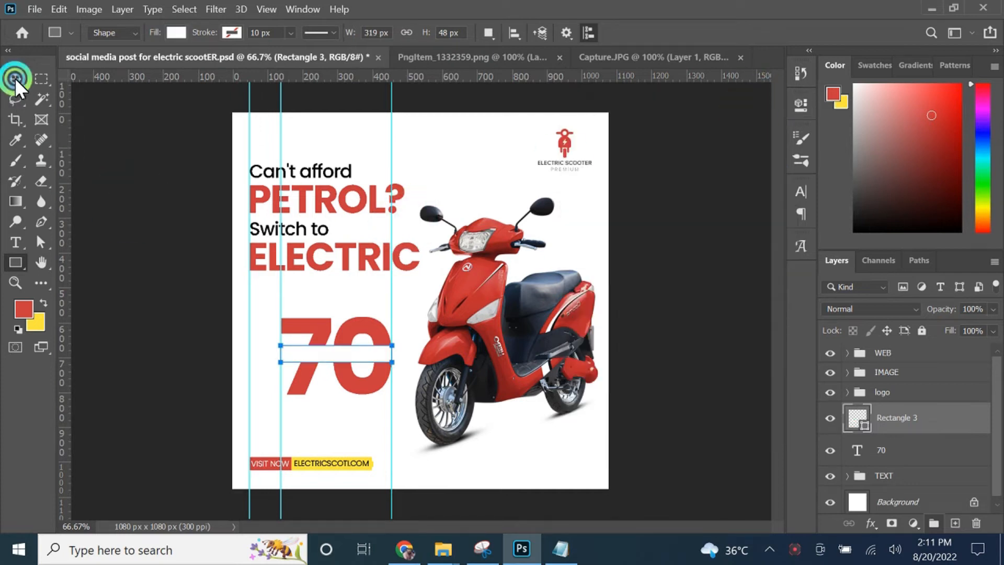
- Create a text box near the lower-right corner of the post and paste KM/Charge into it
click(283, 295)
key(t)
click(318, 294)
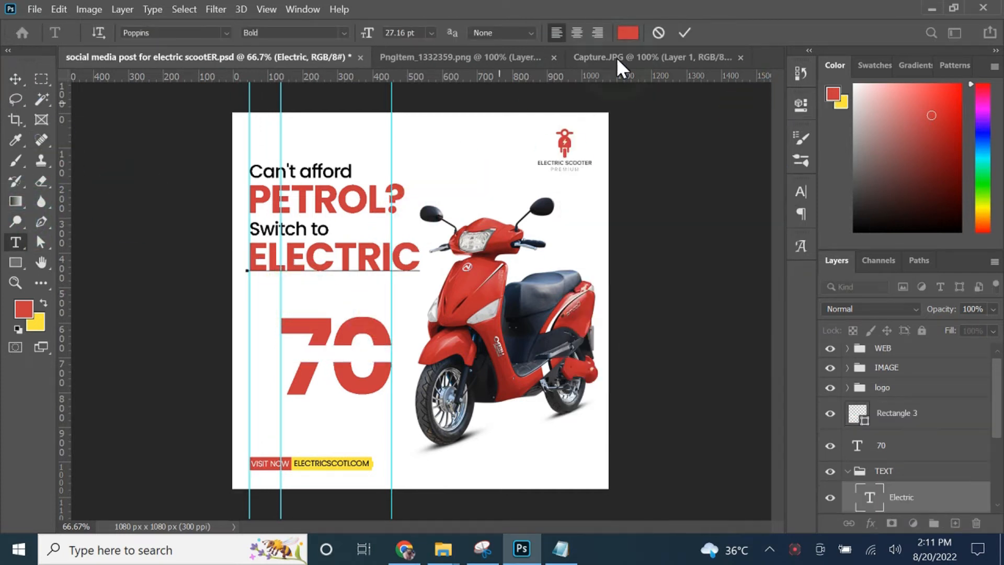
drag(501, 430, 761, 494)
key(ctrl+v)
key(ctrl+a)
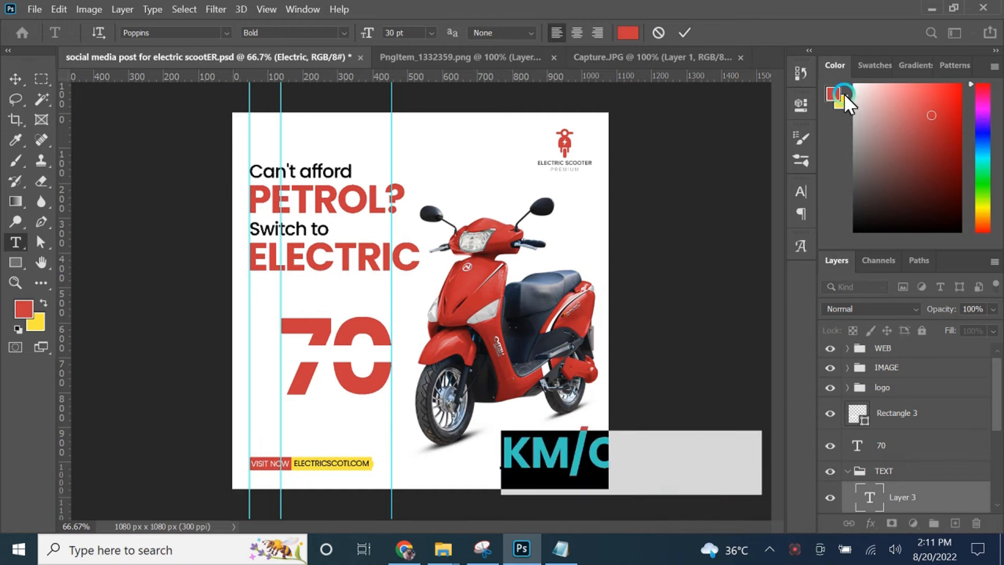
- Set the KM/Charge text to 11 pt and SemiBold
click(800, 191)
drag(635, 230, 619, 232)
click(773, 215)
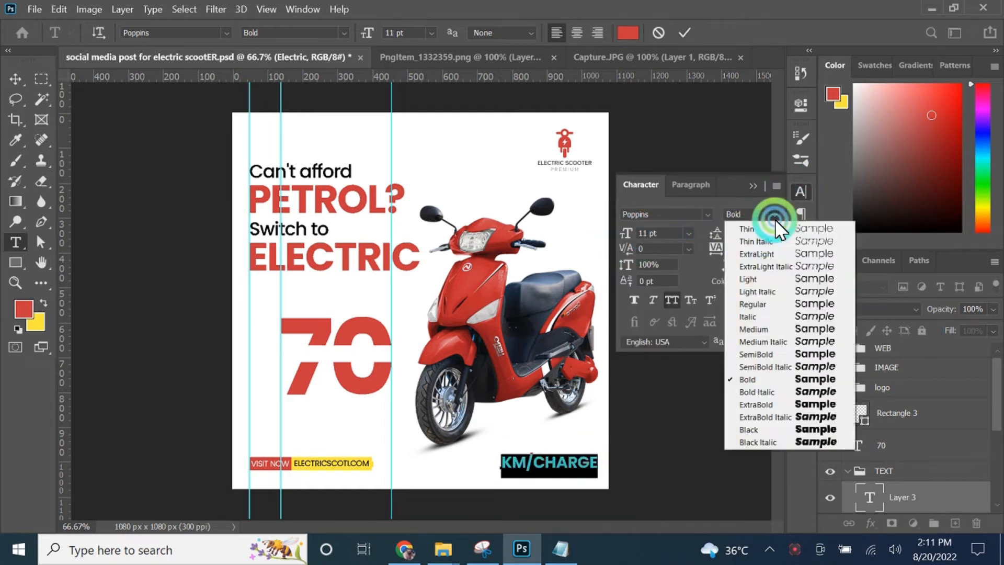
click(755, 353)
- Move the KM/Charge text onto the 70, place its layer above Rectangle 3 and collapse the TEXT group
click(16, 79)
drag(512, 453, 325, 361)
drag(914, 489, 898, 394)
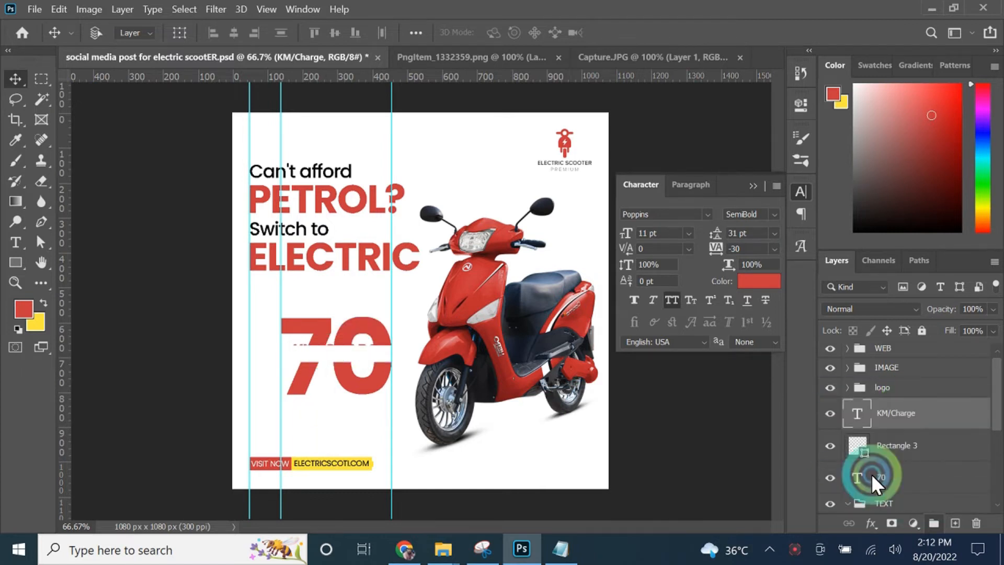
click(848, 503)
- Move the KM/Charge text across the 70 and scale it down to 71.42%
drag(350, 353, 379, 348)
click(179, 32)
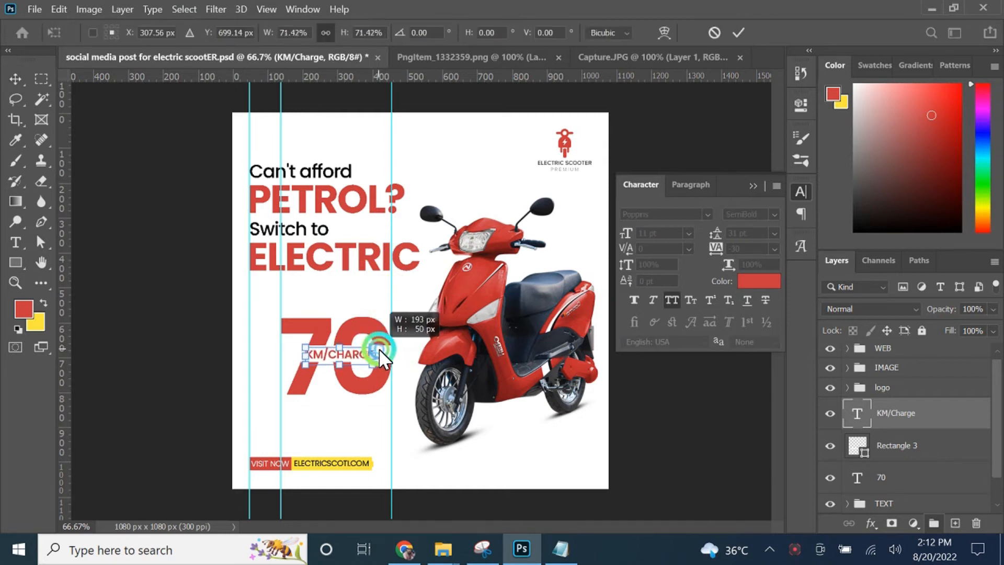
click(739, 33)
click(180, 33)
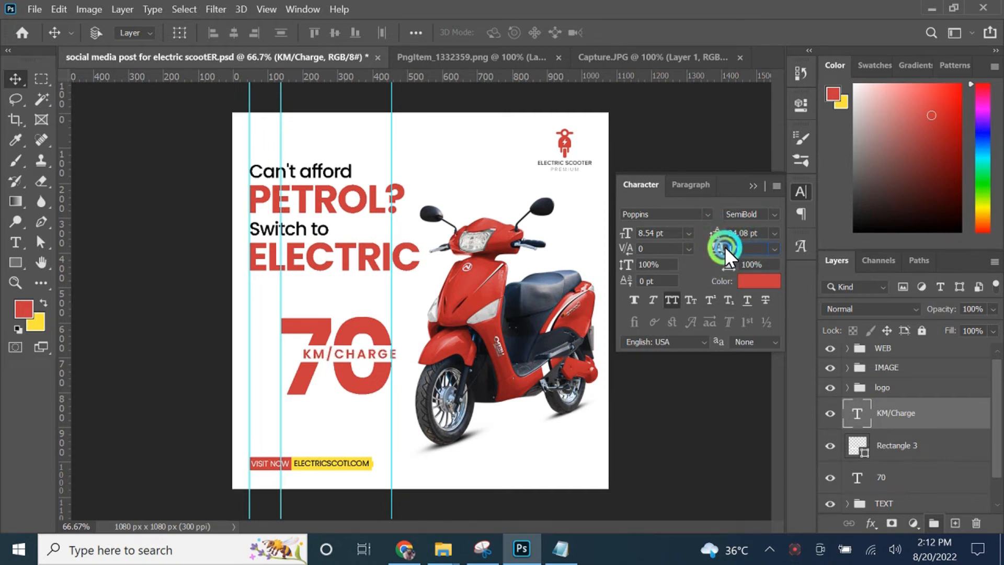
- Set the KM/Charge text's tracking to 290 and shift it to align with the width of the 70
drag(727, 246, 729, 246)
click(20, 79)
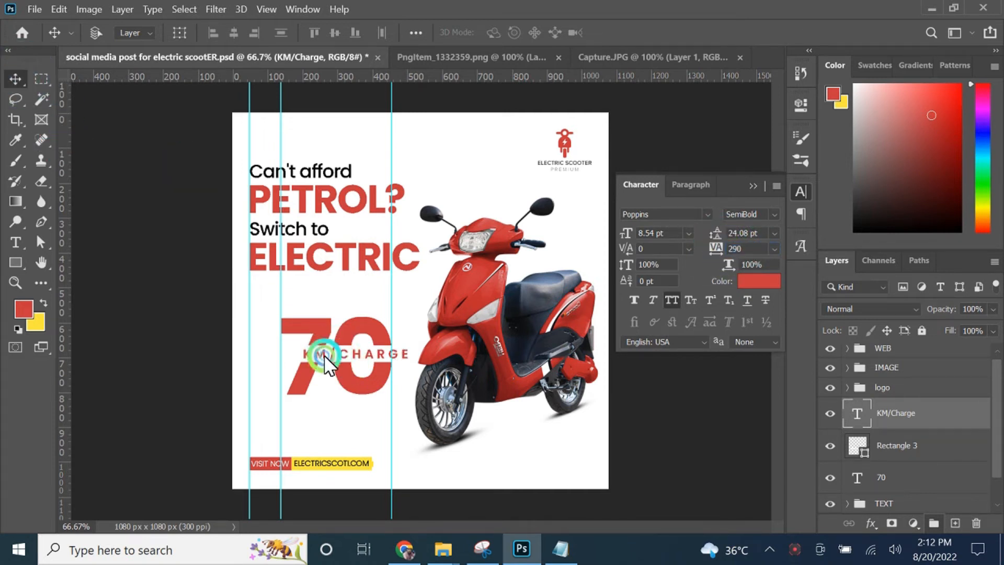
drag(334, 358, 316, 356)
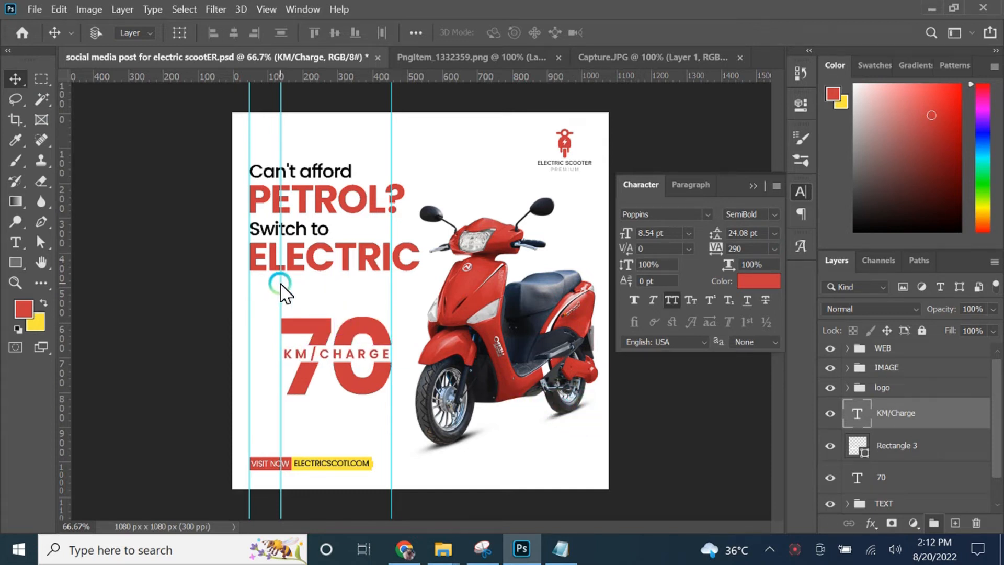
- Remove the three vertical guides from the canvas
drag(280, 284, 94, 274)
drag(391, 286, 77, 297)
drag(249, 298, 56, 281)
- Group the KM/Charge, Rectangle 3 and 70 layers and name the group charge
shift+click(894, 473)
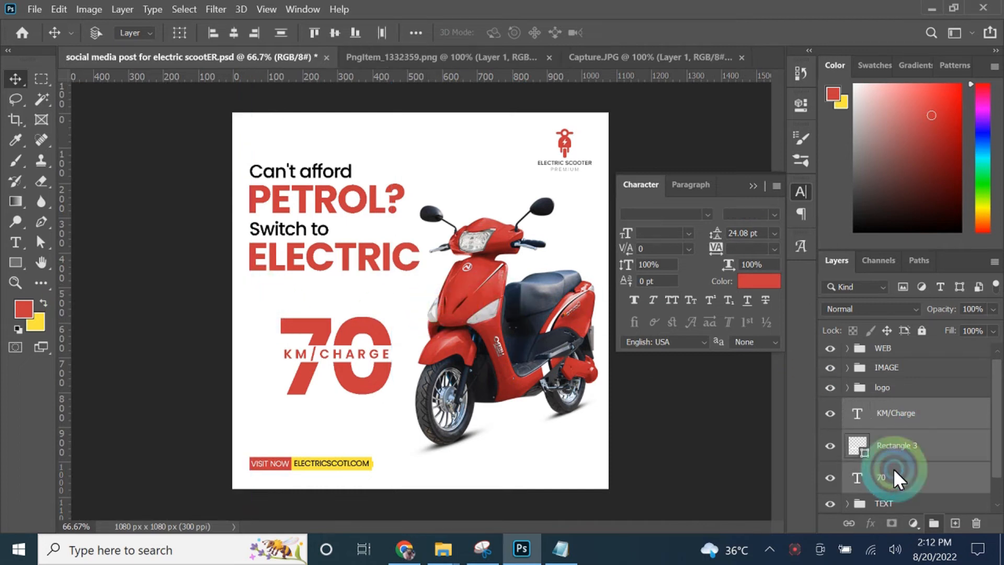
key(ctrl+g)
double_click(887, 411)
text(charge)
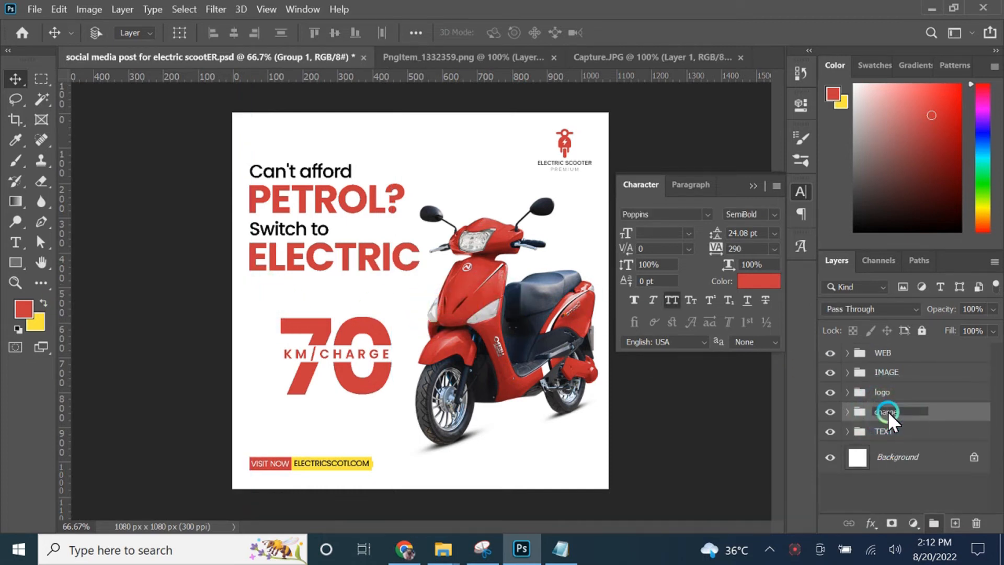
key(Return)
- Nudge the charge group slightly left and down, and collapse the Character settings
click(185, 32)
drag(336, 349, 341, 345)
click(178, 35)
click(620, 134)
click(695, 363)
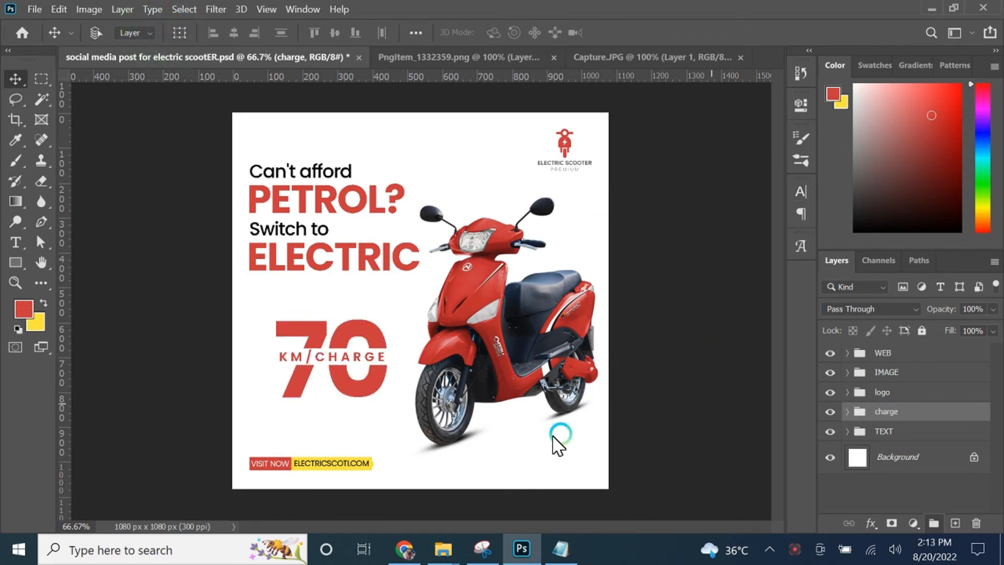
- Change the yellow rectangle behind the website address to black, 000000
ctrl+click(343, 465)
double_click(858, 477)
drag(712, 358, 810, 464)
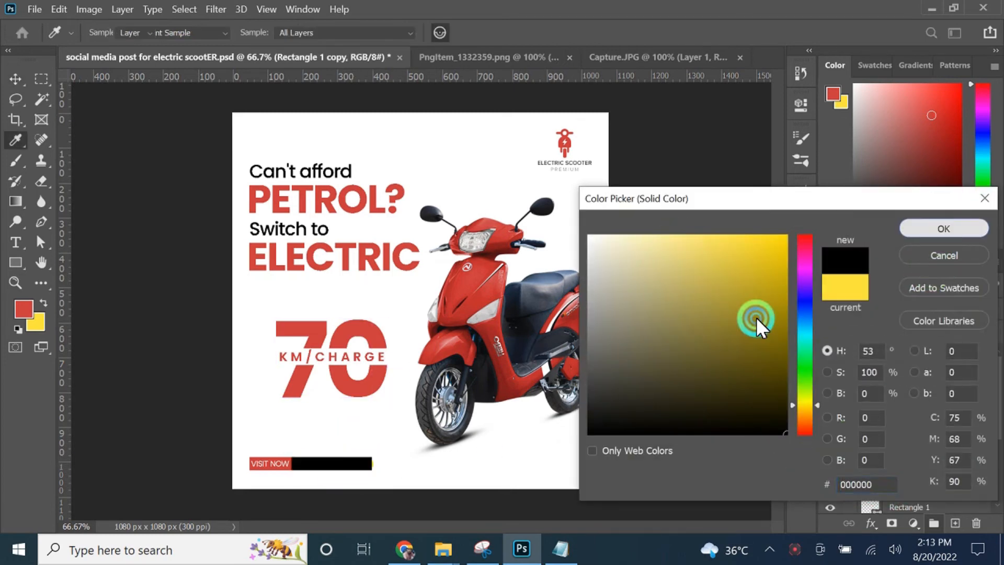
- Change the electricscoti.com text color to white, ffffff
ctrl+click(322, 463)
click(801, 191)
click(752, 281)
click(589, 236)
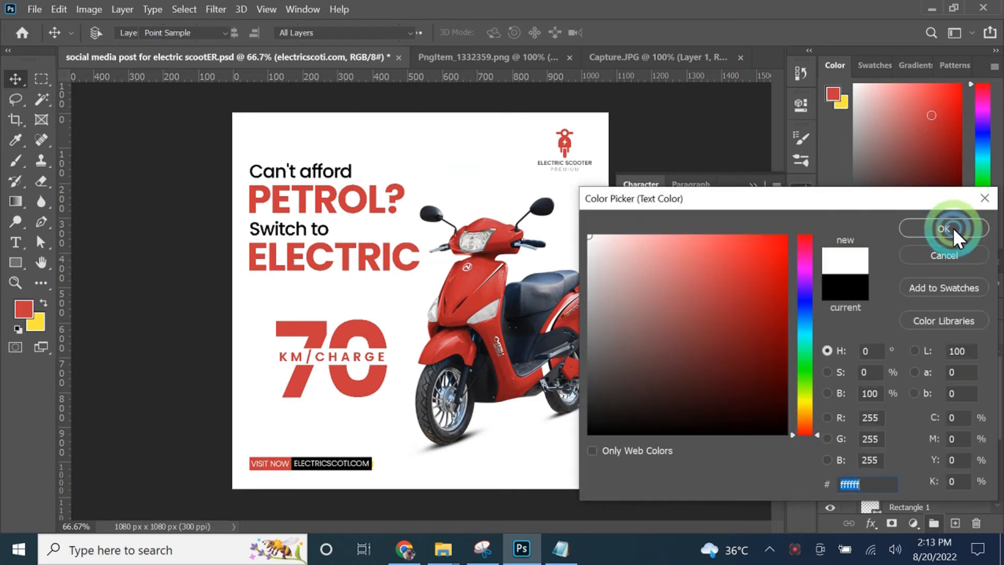
click(945, 229)
- Fill Rectangle 2, the small yellow tip at the end of the website bar, with the bar's black
key(z)
click(397, 467)
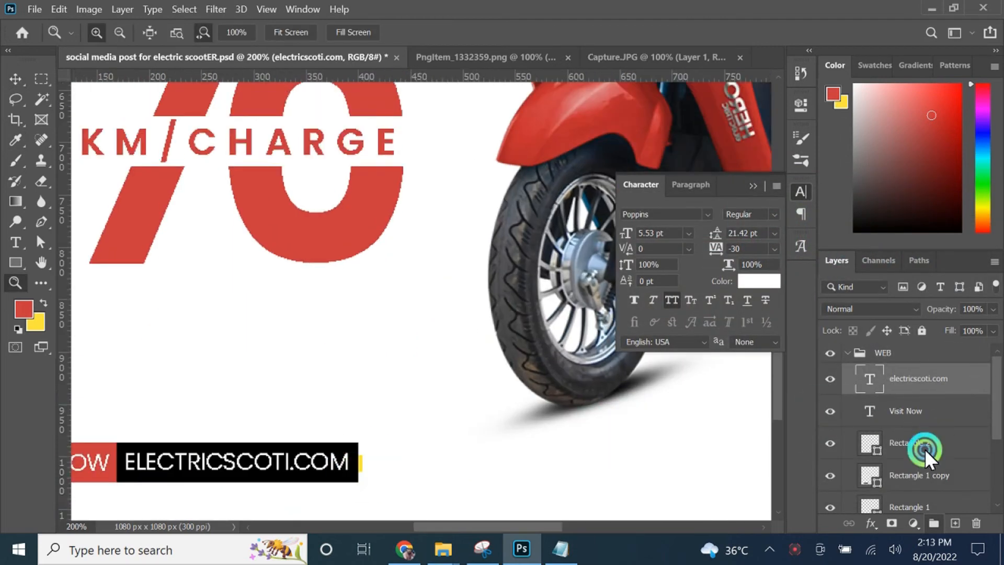
click(925, 449)
double_click(872, 447)
click(353, 449)
click(941, 228)
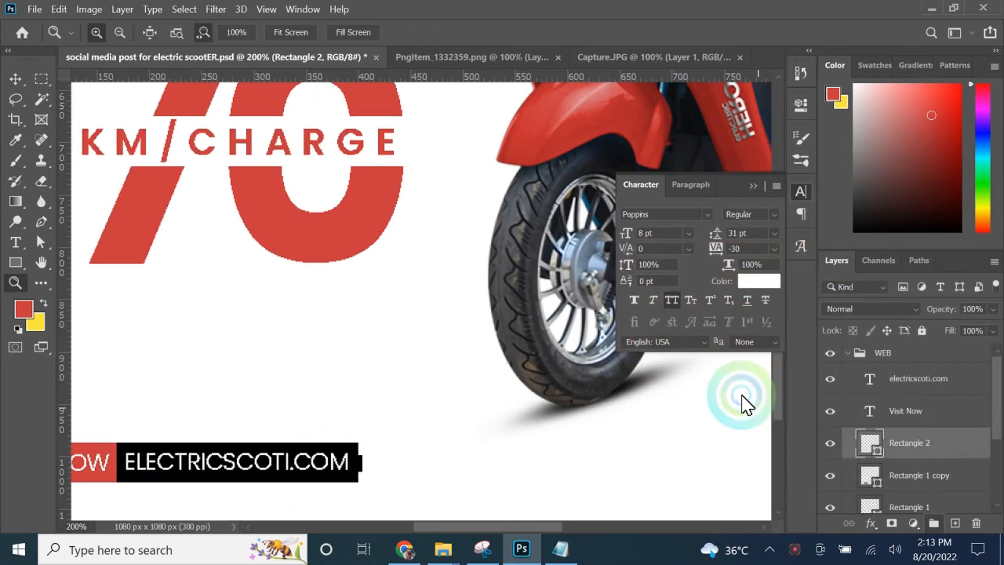
- Collapse the WEB layer group and save the document
click(283, 32)
click(752, 185)
click(846, 353)
key(ctrl+s)
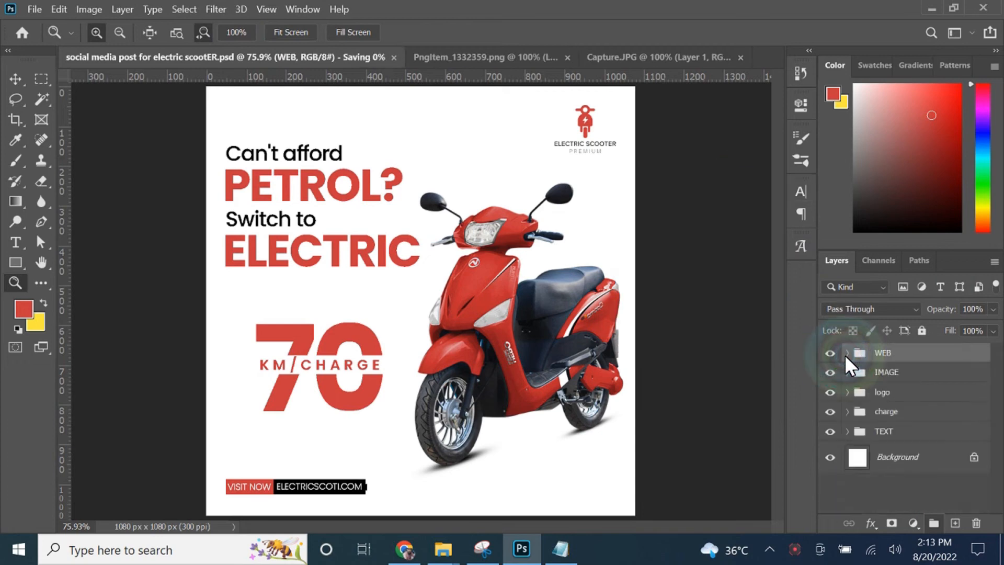
- Place the pexels-fritz-hoste-89485 city photo directly above the Background layer and scale it to cover the whole post
alt+click(477, 352)
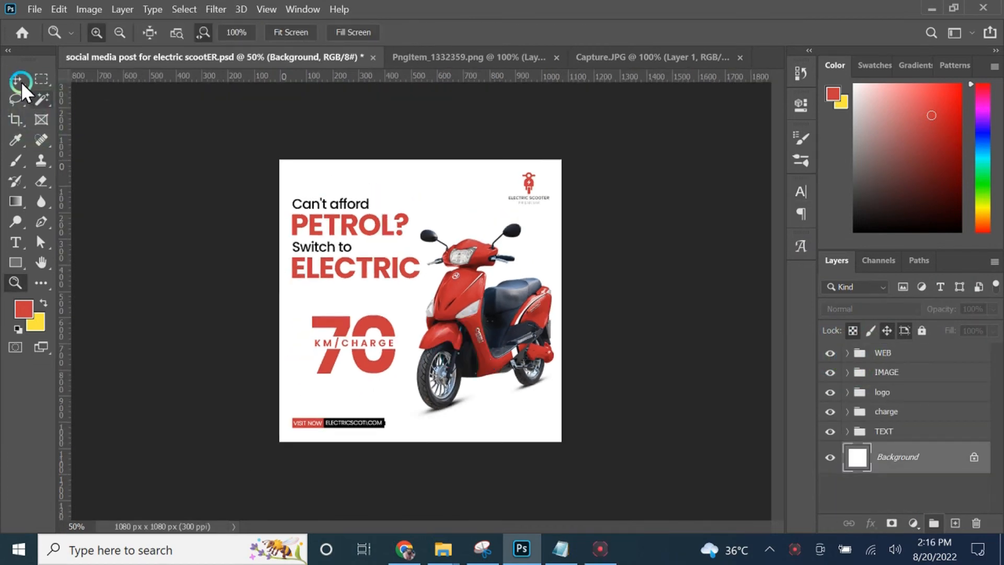
click(15, 78)
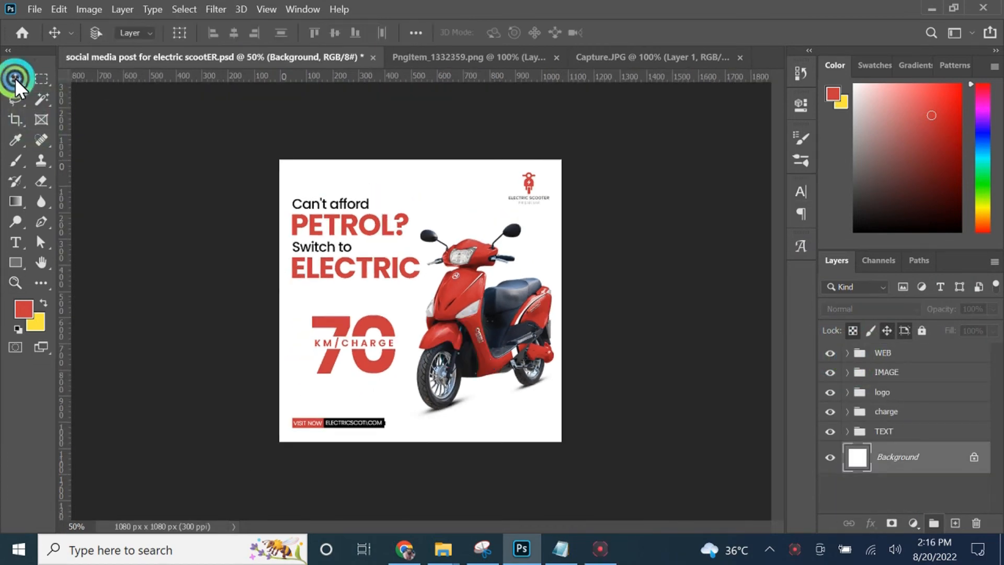
click(443, 549)
click(502, 218)
drag(448, 280, 483, 441)
drag(556, 408, 648, 460)
click(744, 44)
- Set the city photo layer's opacity to 40%
click(992, 309)
drag(932, 329, 948, 325)
click(660, 490)
click(443, 549)
click(307, 503)
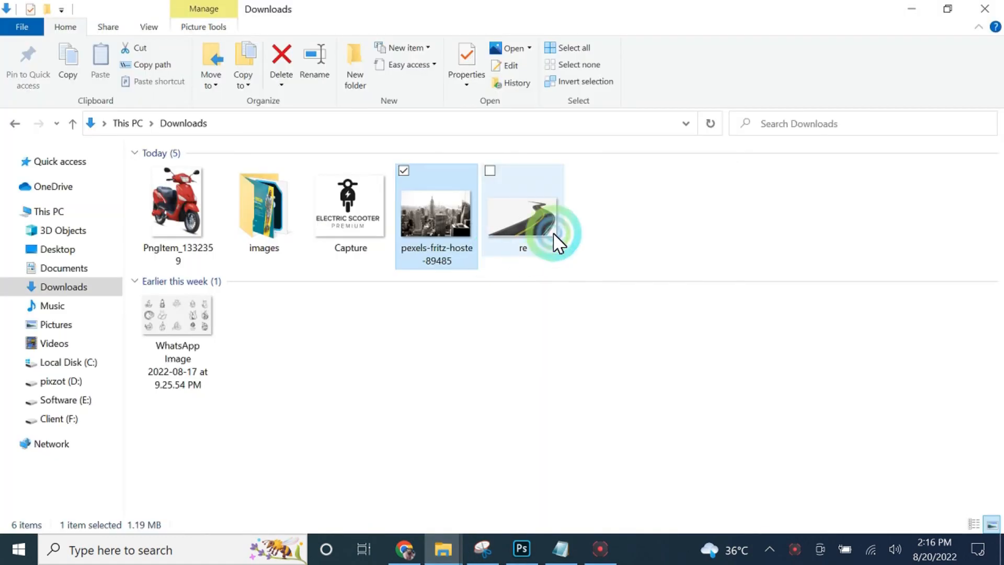
drag(557, 243, 747, 57)
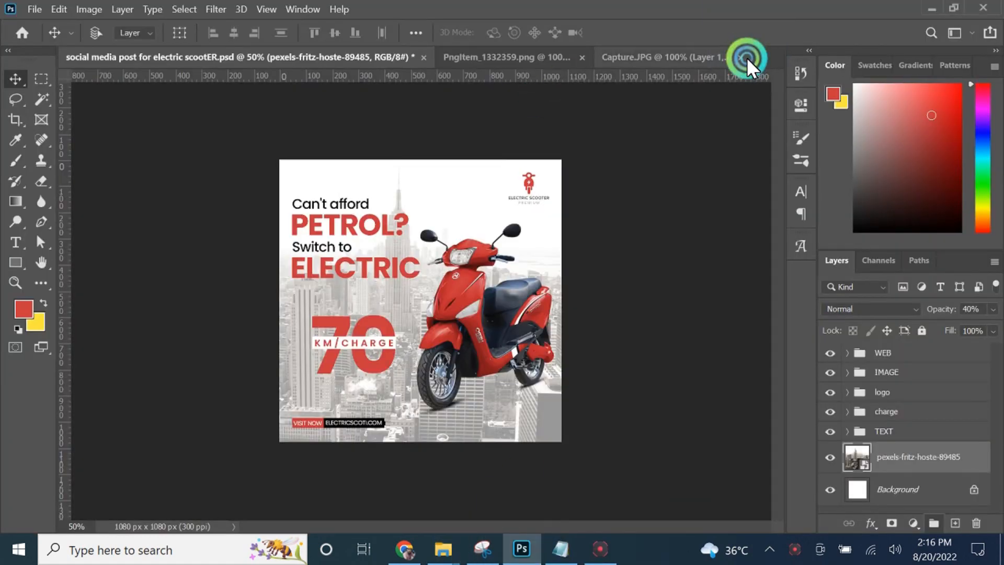
- Close the Capture.JPG and PngItem_1332359.png documents
click(717, 57)
click(691, 58)
click(555, 228)
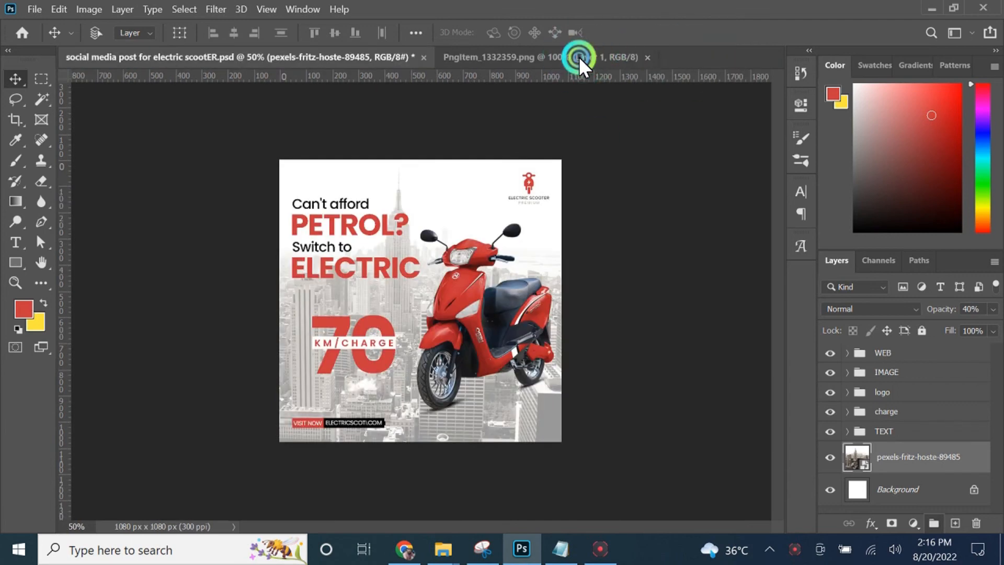
click(579, 56)
click(647, 58)
- Open the re road image from the Downloads folder as a separate document
click(436, 546)
click(307, 503)
drag(550, 199, 595, 52)
- Cut the road out of its white background onto a new layer and bring it into the post below the scooter
click(388, 286)
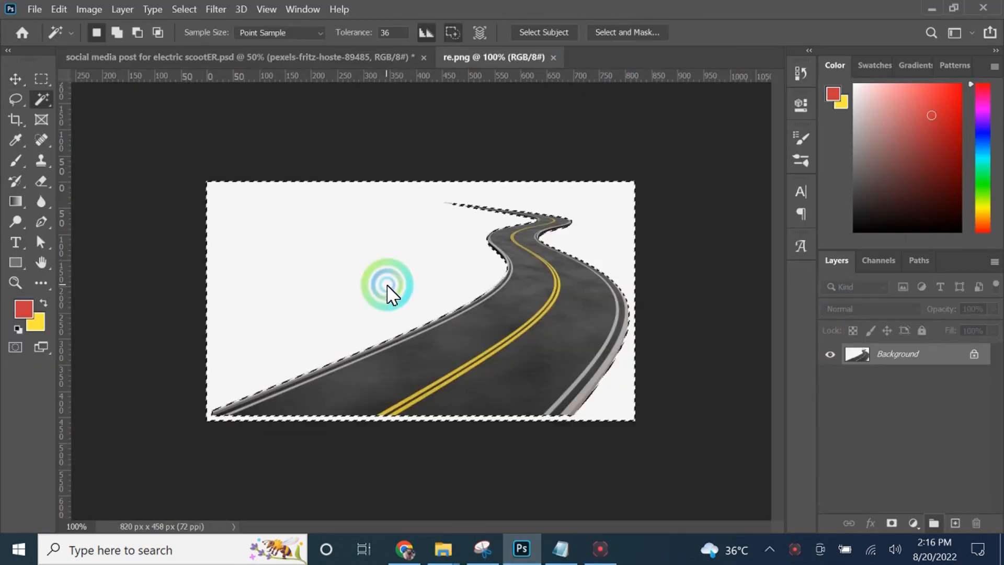
key(ctrl+shift+i)
key(ctrl+j)
key(v)
drag(467, 345, 457, 376)
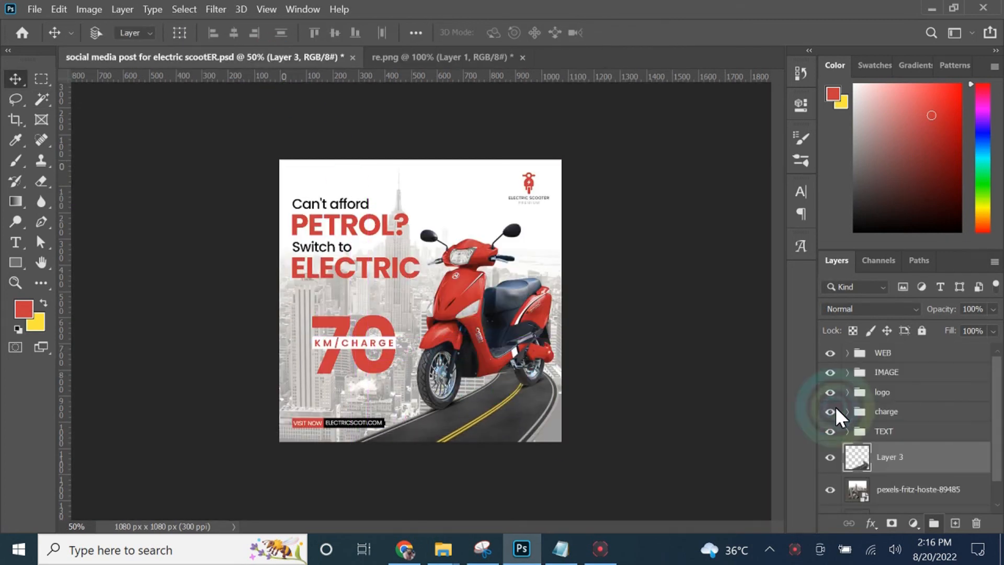
- Convert the road layer to a smart object, then enlarge and position it across the lower part of the post
right_click(888, 444)
click(736, 219)
click(179, 32)
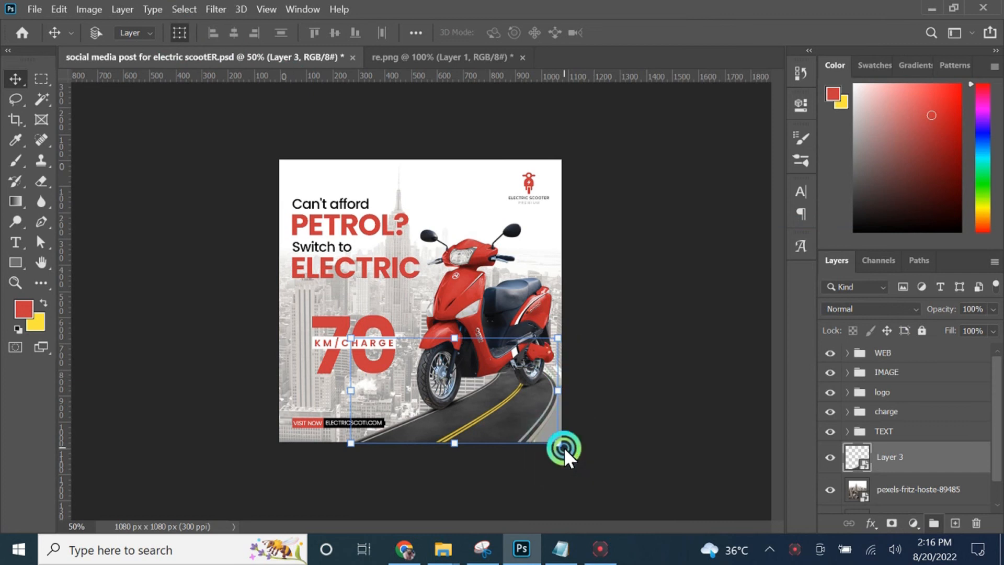
drag(564, 447, 605, 485)
drag(541, 415, 506, 403)
drag(583, 443, 585, 441)
drag(514, 411, 516, 421)
click(751, 32)
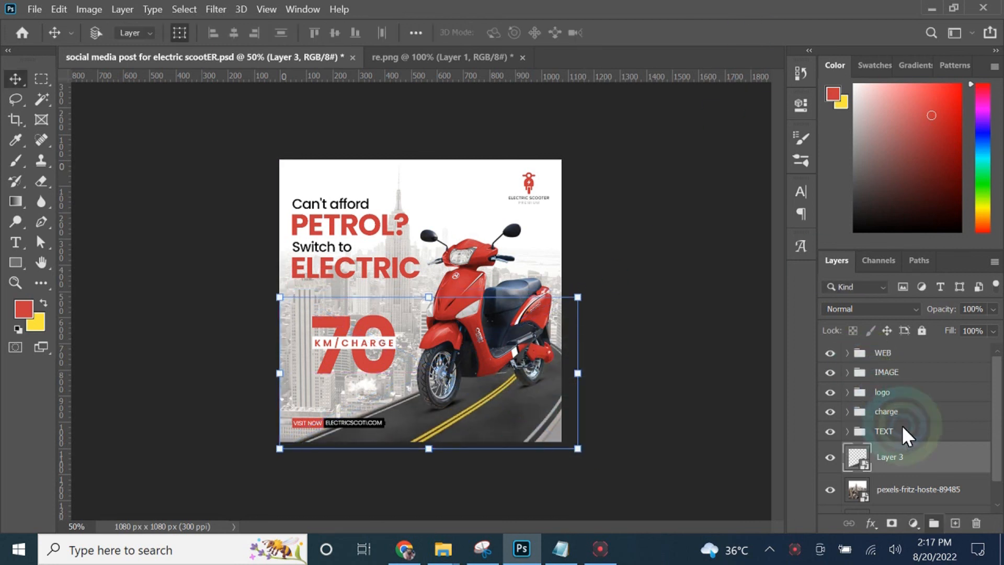
- Move the scooter's IMAGE group slightly down so its wheels sit on the road
drag(432, 333, 429, 340)
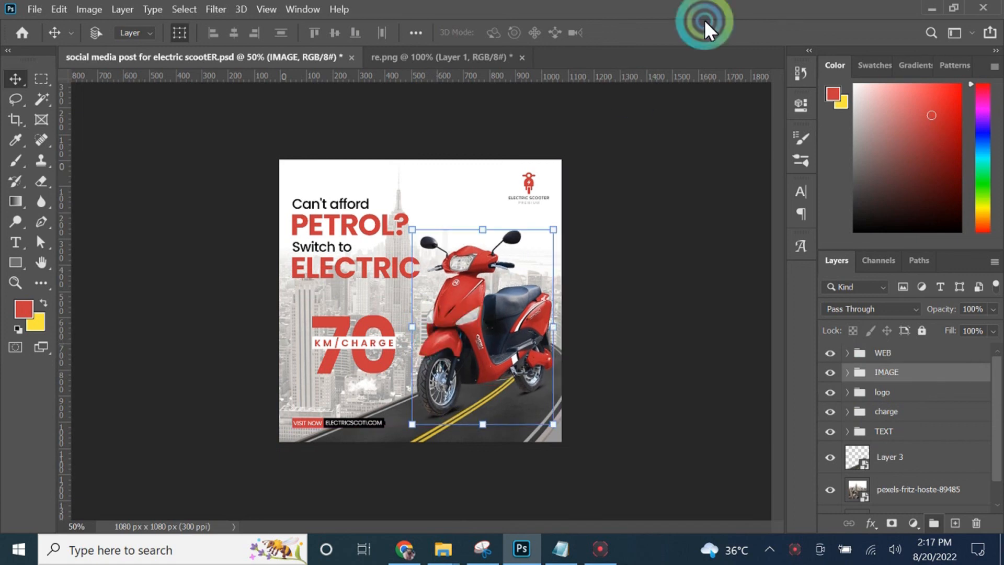
click(179, 32)
key(z)
click(278, 32)
alt+click(630, 355)
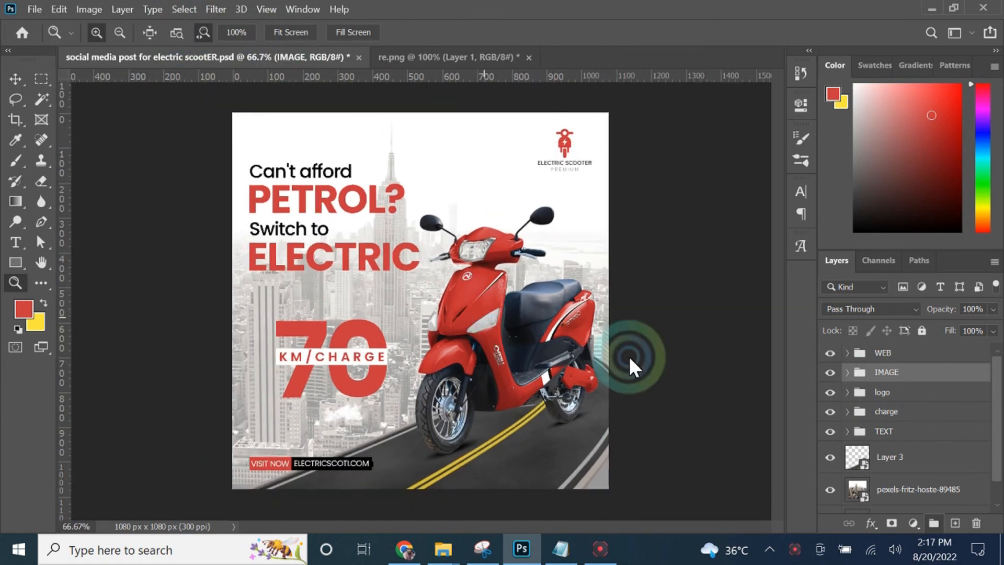
- Add a layer mask to the city photo and set up a black Brush at 43% opacity
click(910, 486)
click(891, 522)
click(16, 160)
click(113, 32)
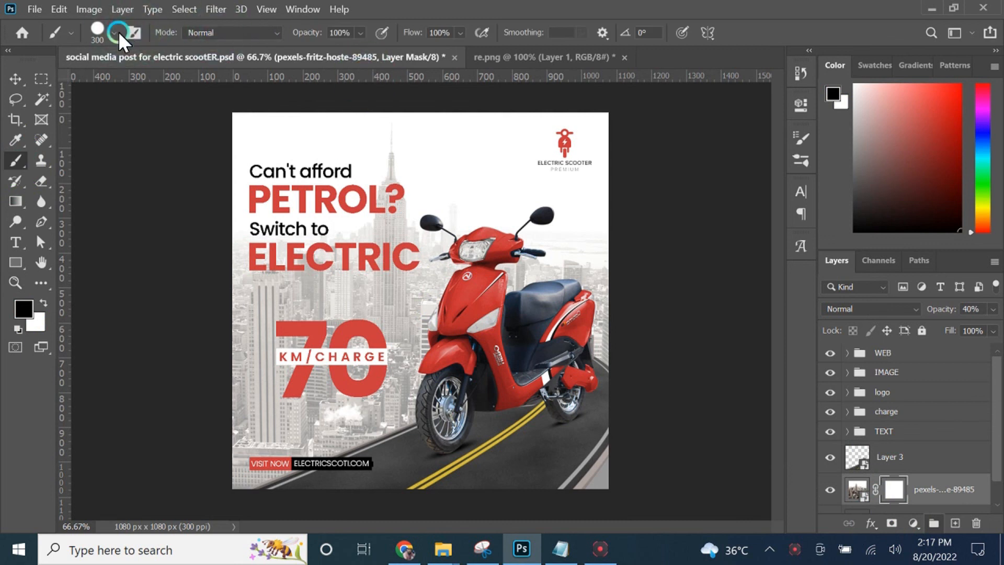
click(360, 34)
click(346, 51)
click(466, 9)
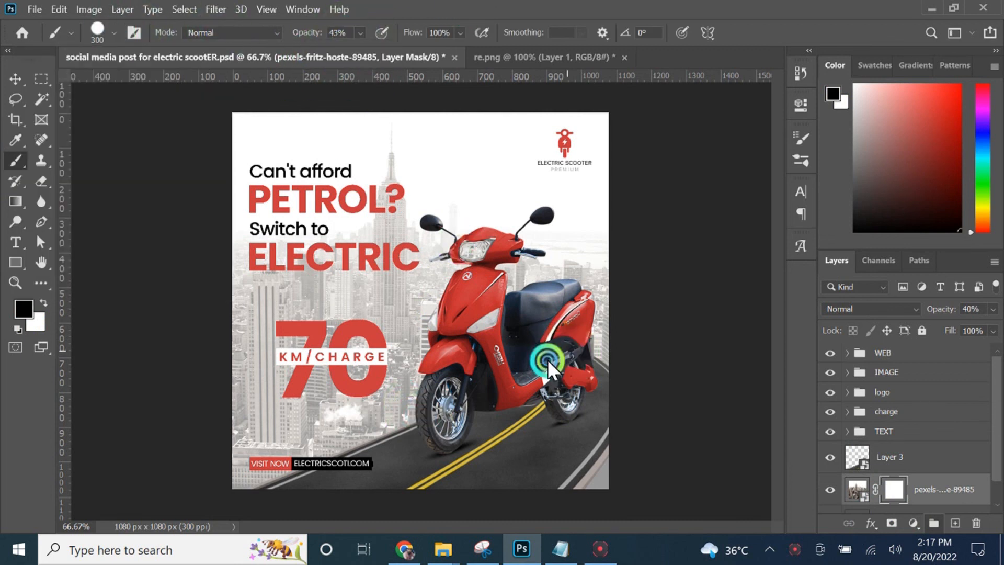
- Paint the city photo's mask with a soft 700 px brush to fade the buildings around the scooter and headline
drag(545, 358, 476, 319)
click(102, 32)
click(78, 195)
click(515, 387)
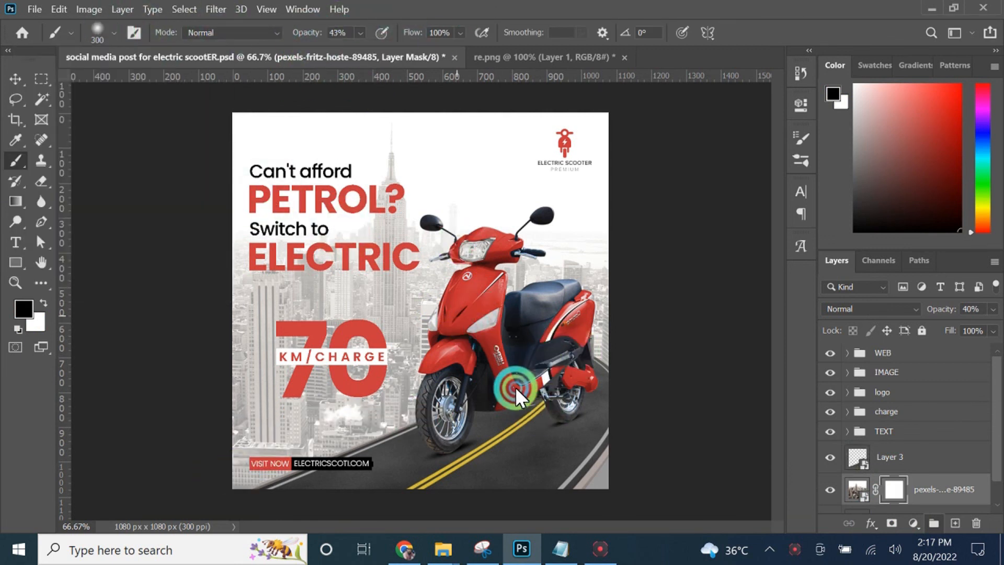
mouse_move(582, 310)
mouse_down()
mouse_move(308, 460)
mouse_move(625, 475)
mouse_up()
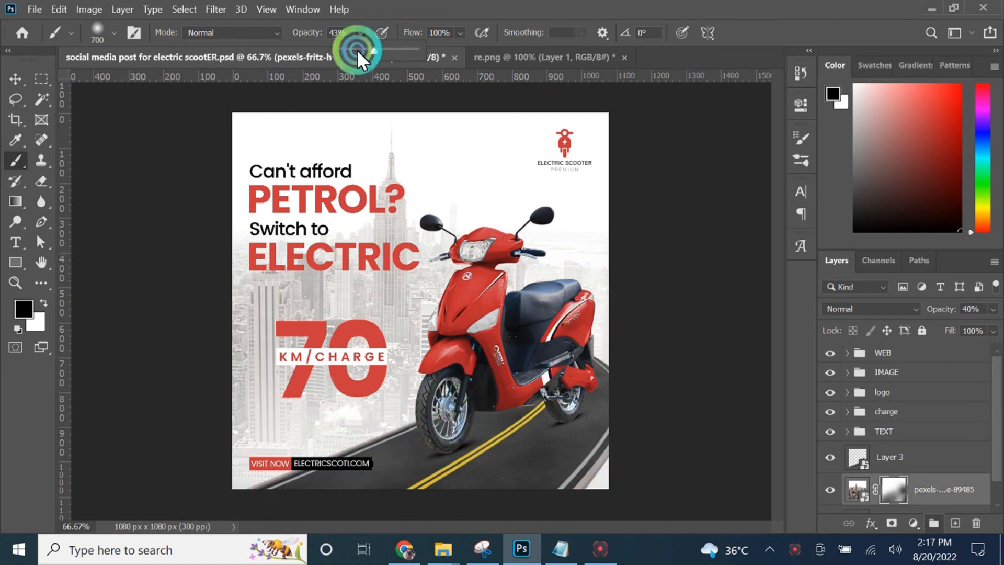
- Lower the brush opacity to 13% and paint the mask to fade the city further near the scooter and headline
click(357, 49)
click(425, 286)
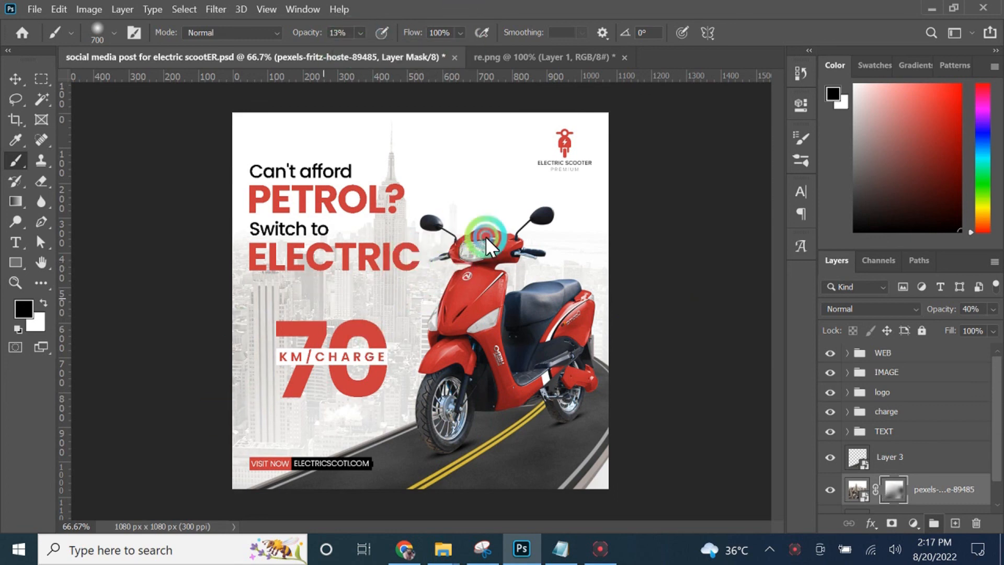